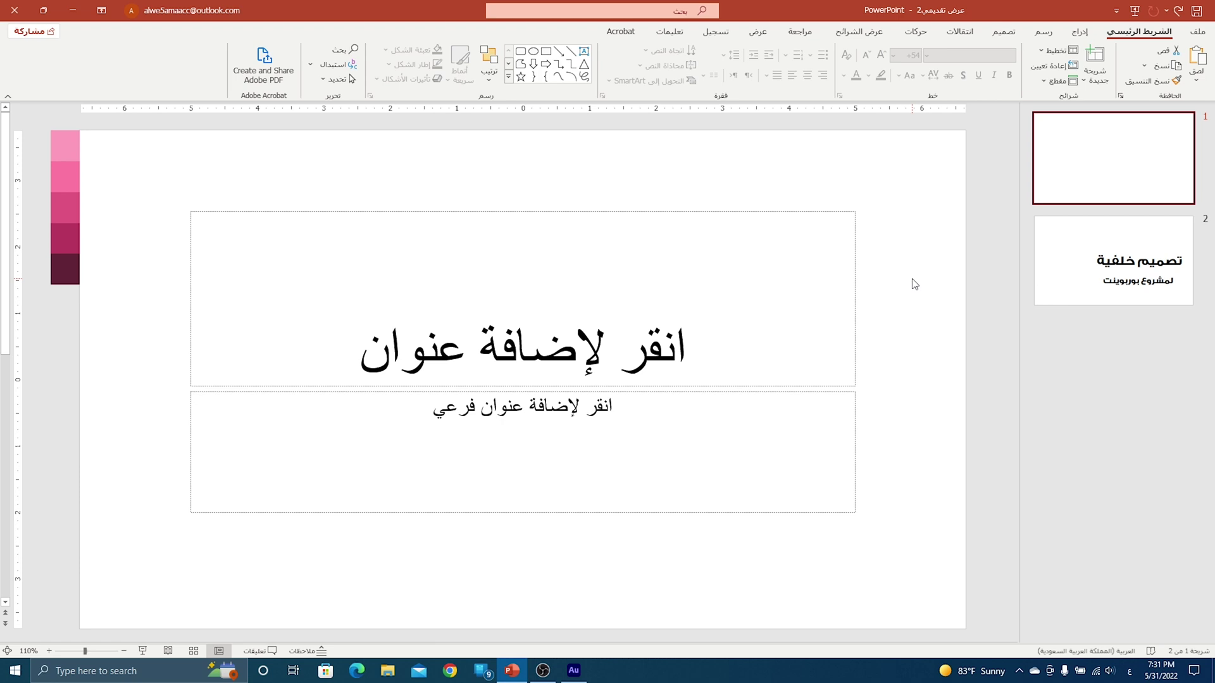
Step: Switch slide 1 to the Blank layout and pick the Rectangle shape
right_click(915, 225)
mouse_move(872, 271)
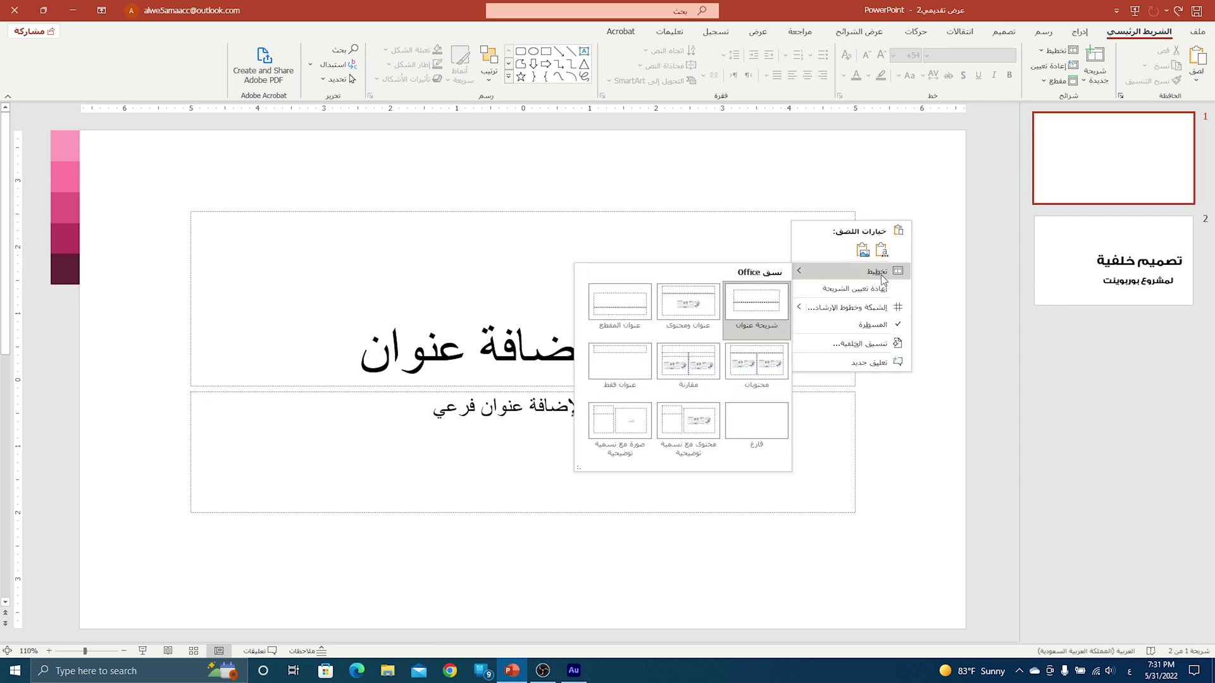
left_click(769, 414)
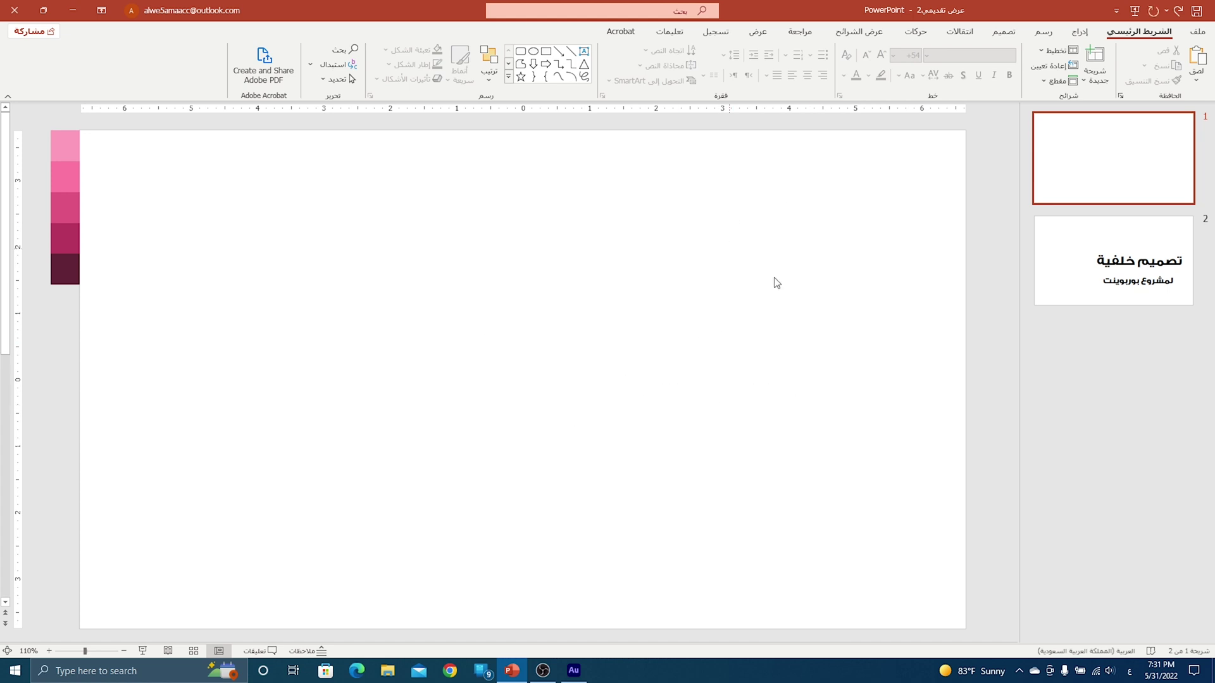
left_click(1080, 31)
left_click(1016, 81)
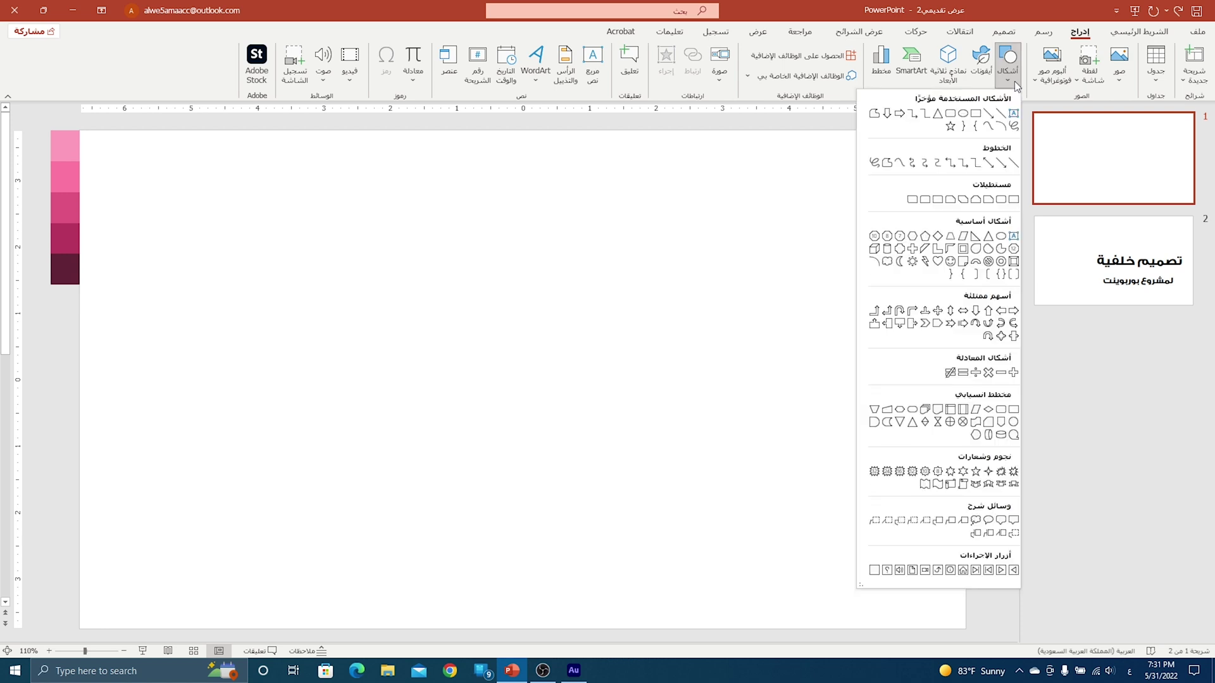
left_click(978, 111)
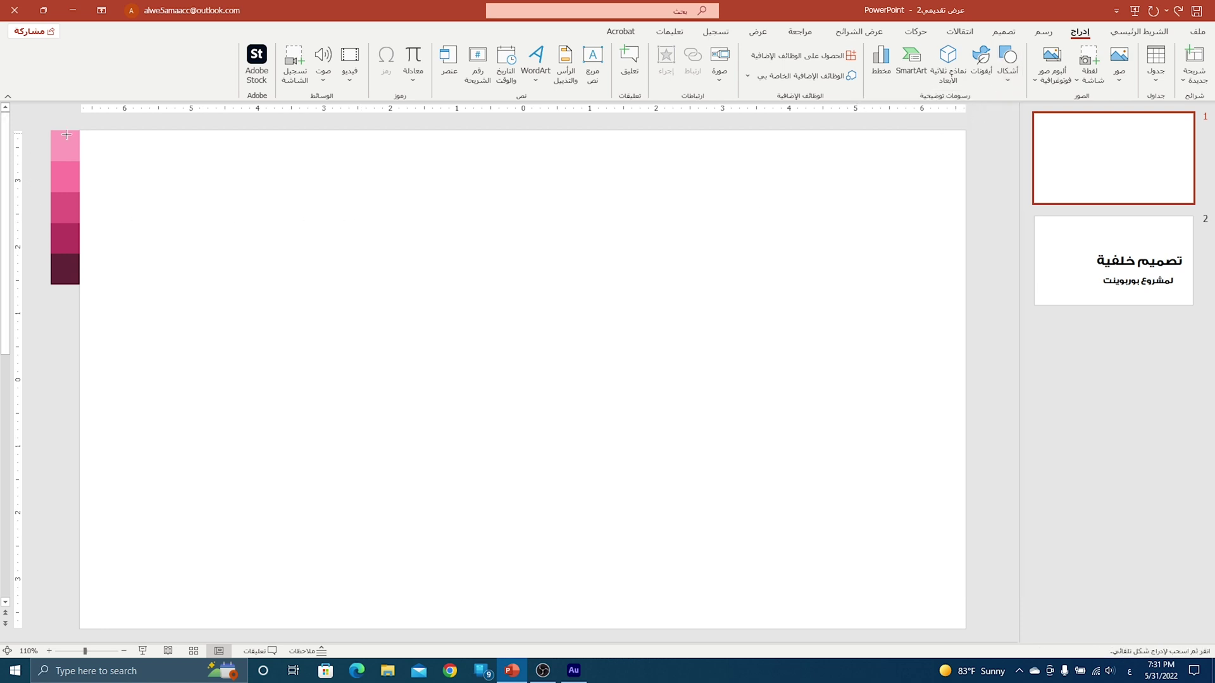
Step: Draw a full-width rectangle over the upper slide and fill it with the dark pink swatch via eyedropper
left_click_drag(79, 132, 933, 484)
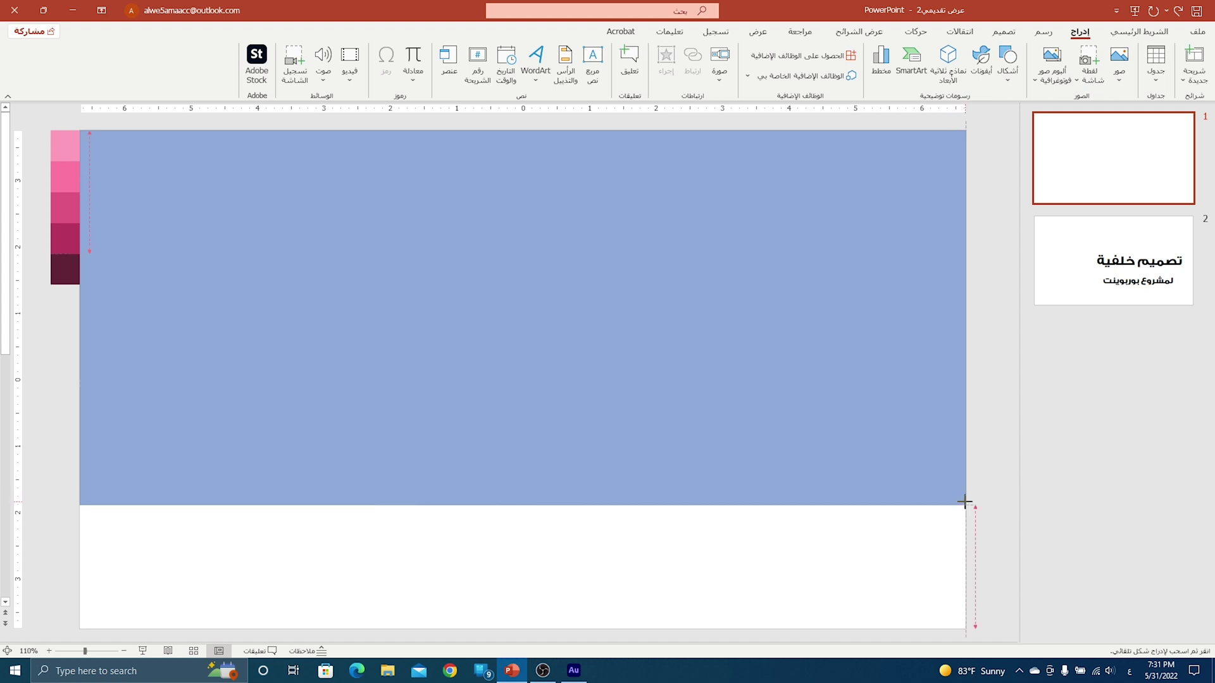
left_click_drag(933, 485, 965, 505)
left_click(751, 65)
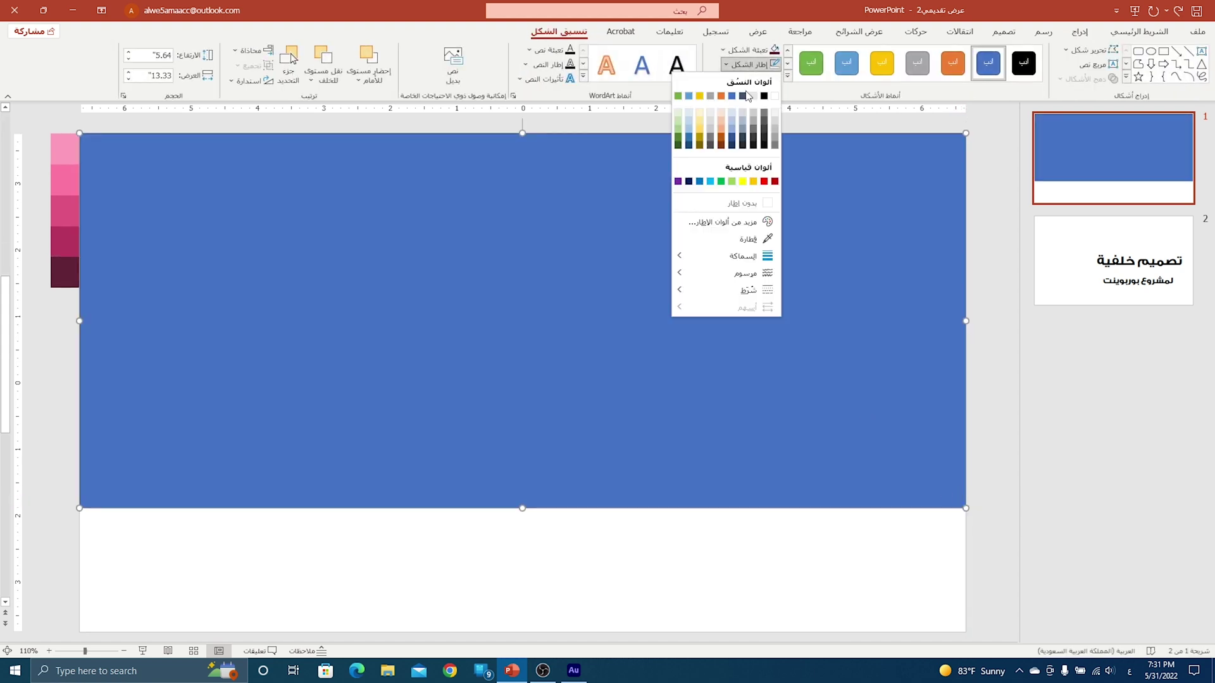
left_click(749, 50)
left_click(748, 50)
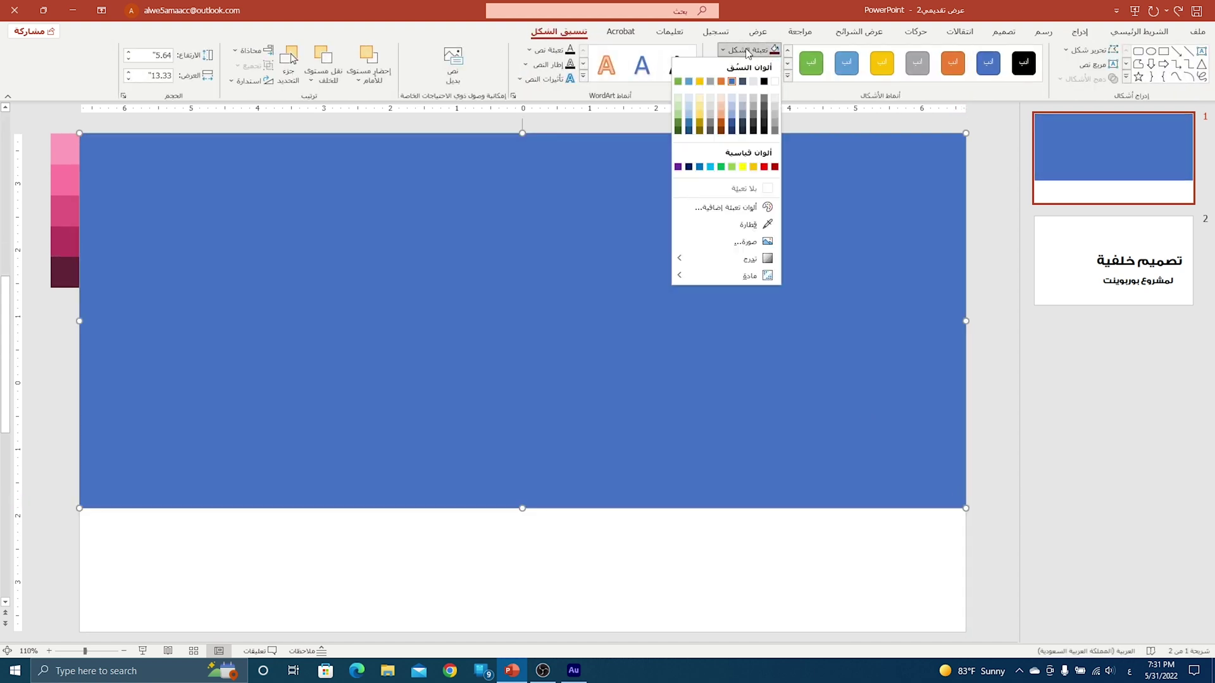
left_click(743, 224)
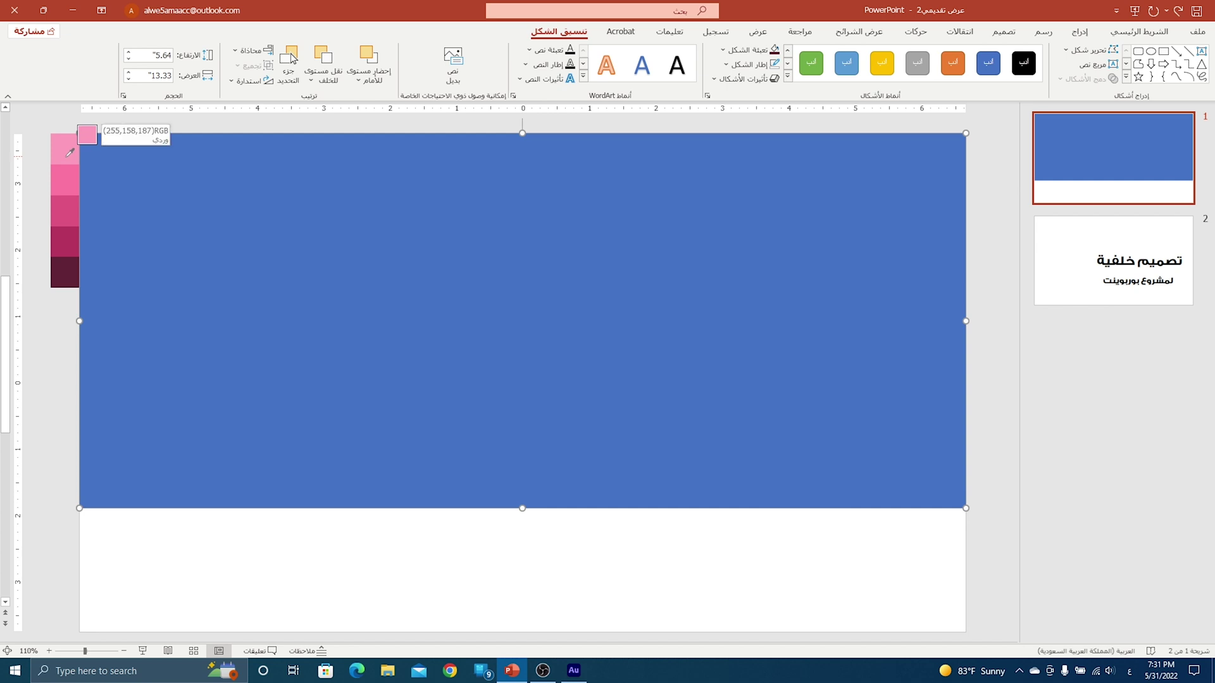
left_click(67, 241)
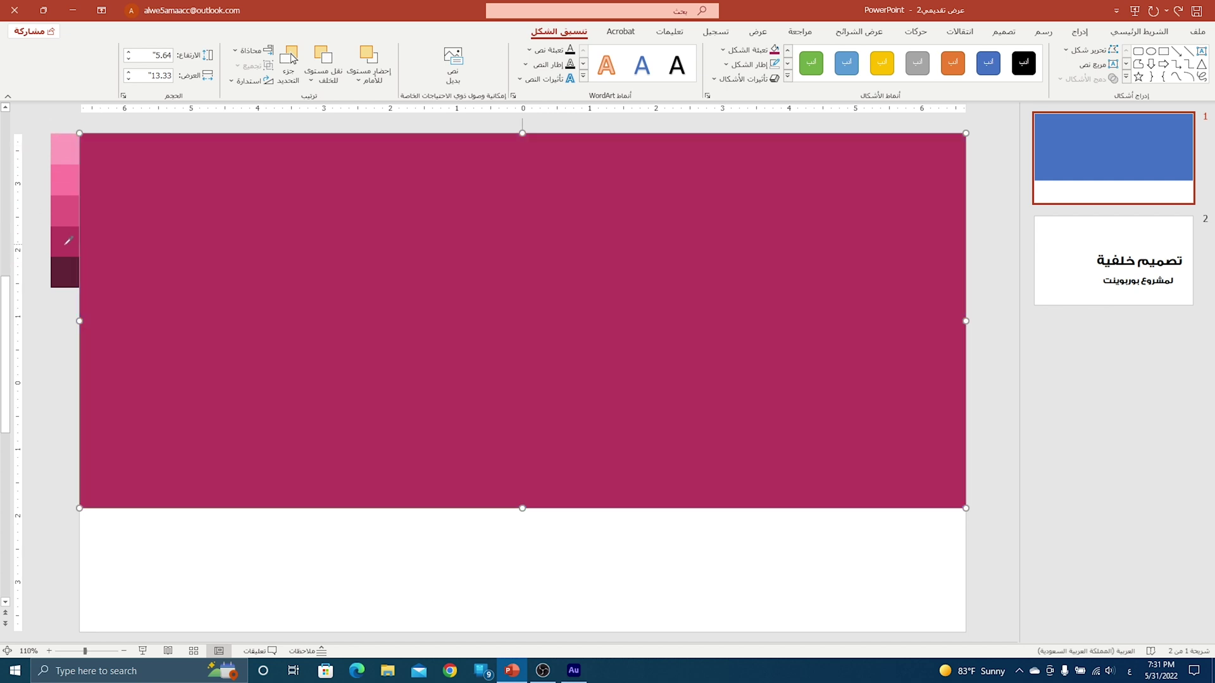
Step: Enter Edit Points on the rectangle and delete its bottom-right corner point
right_click(728, 254)
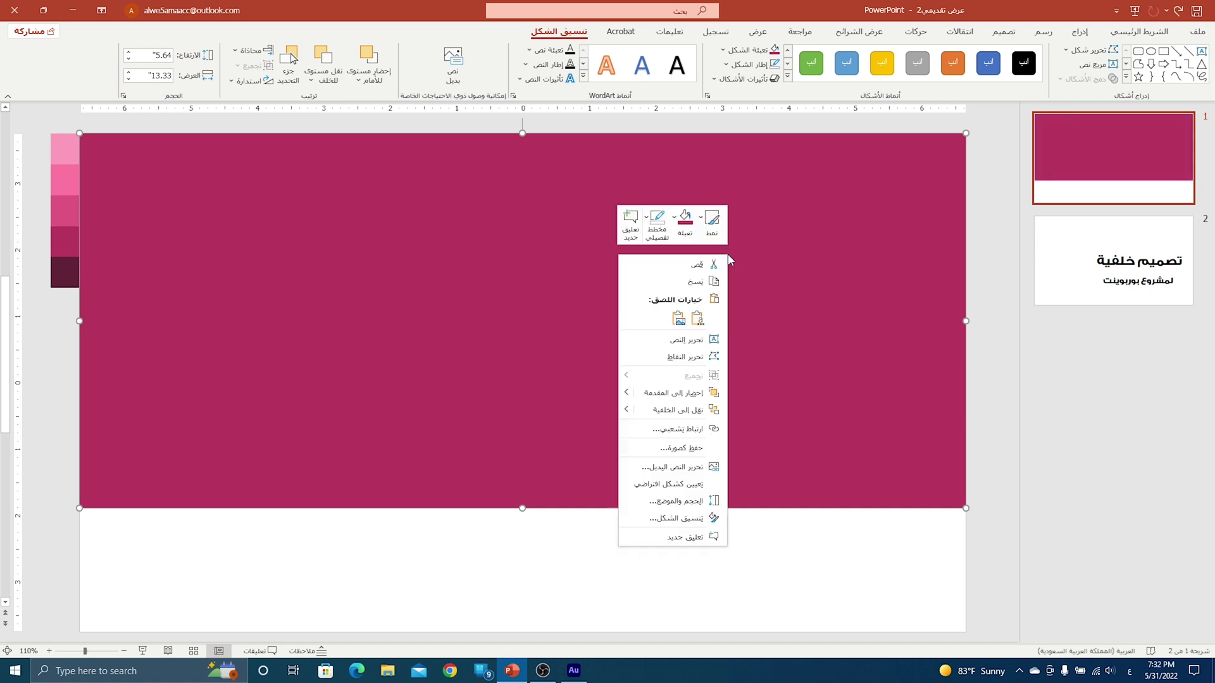
left_click(693, 358)
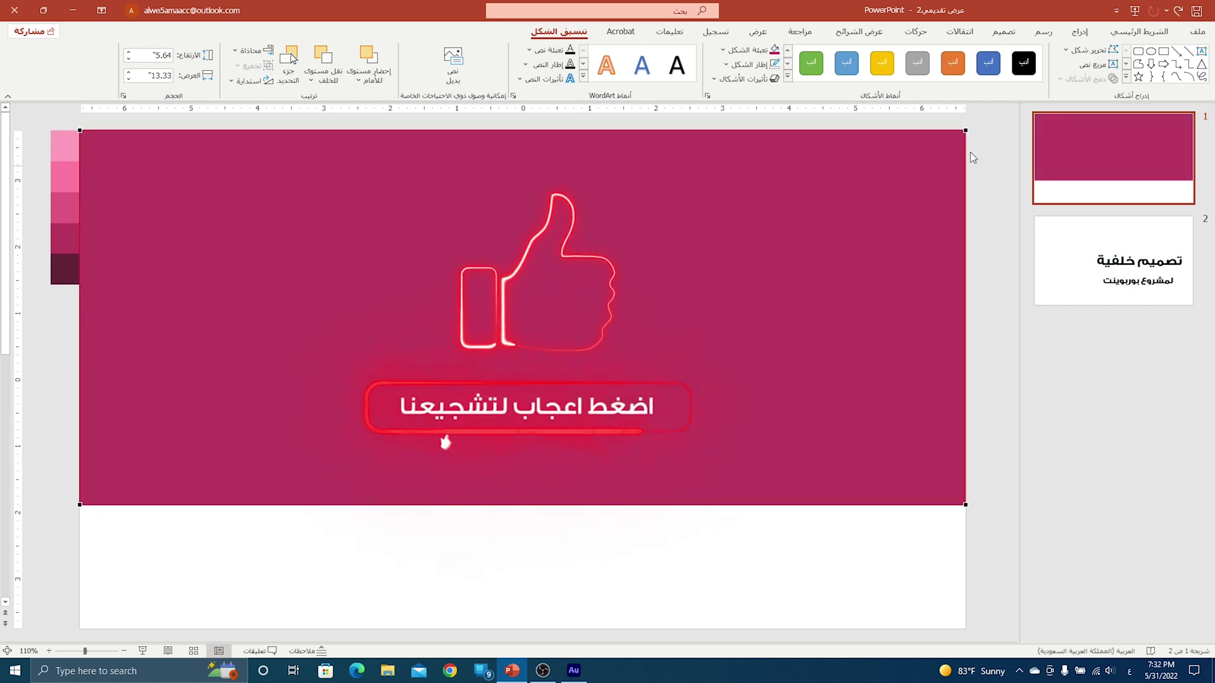
right_click(967, 506)
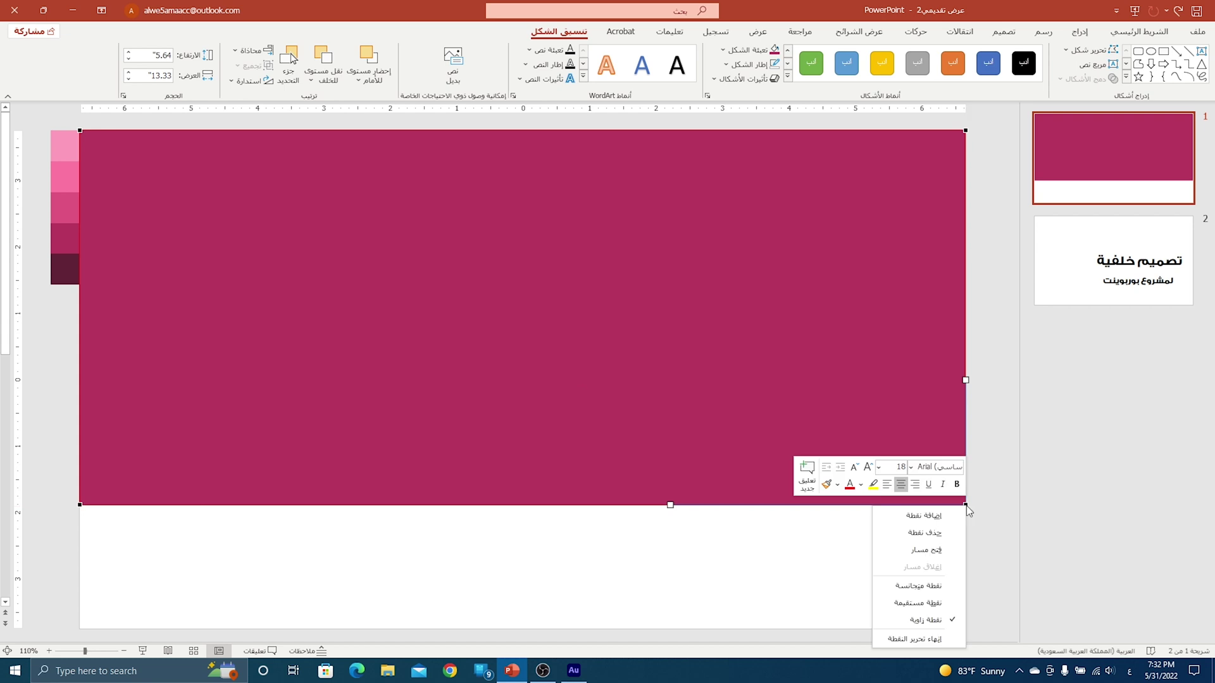
left_click(925, 533)
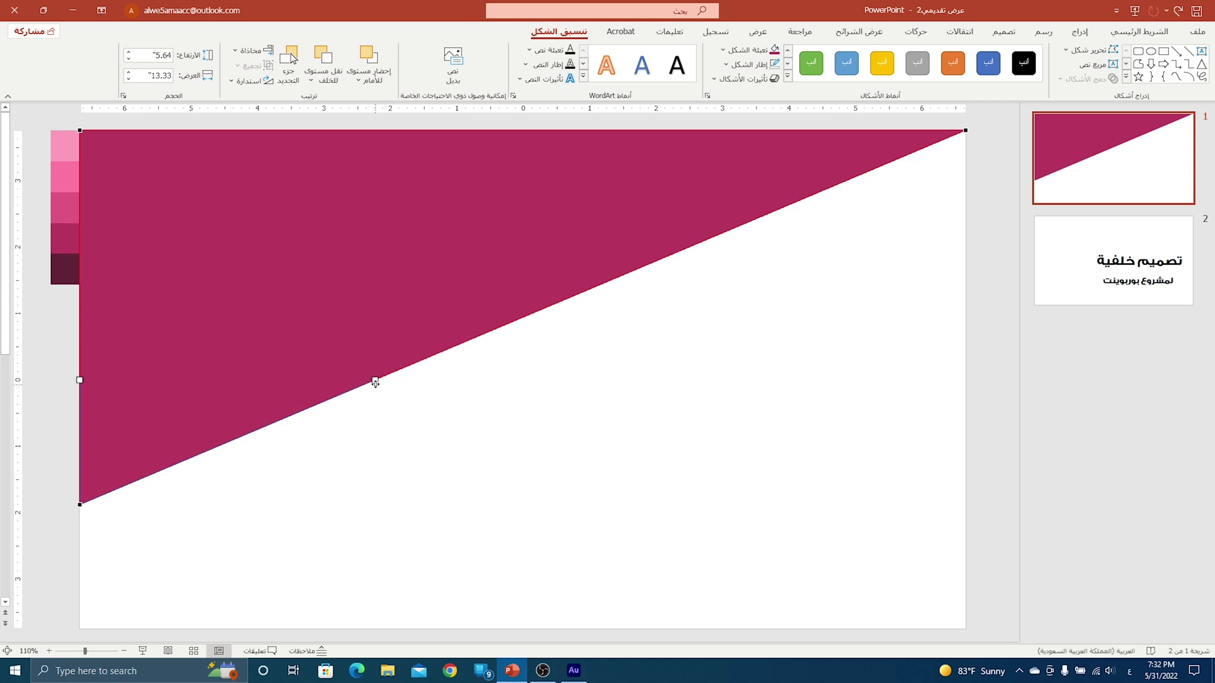
Step: Bend the diagonal edge into an S-shaped wave using the vertex handles
left_click_drag(376, 383, 467, 509)
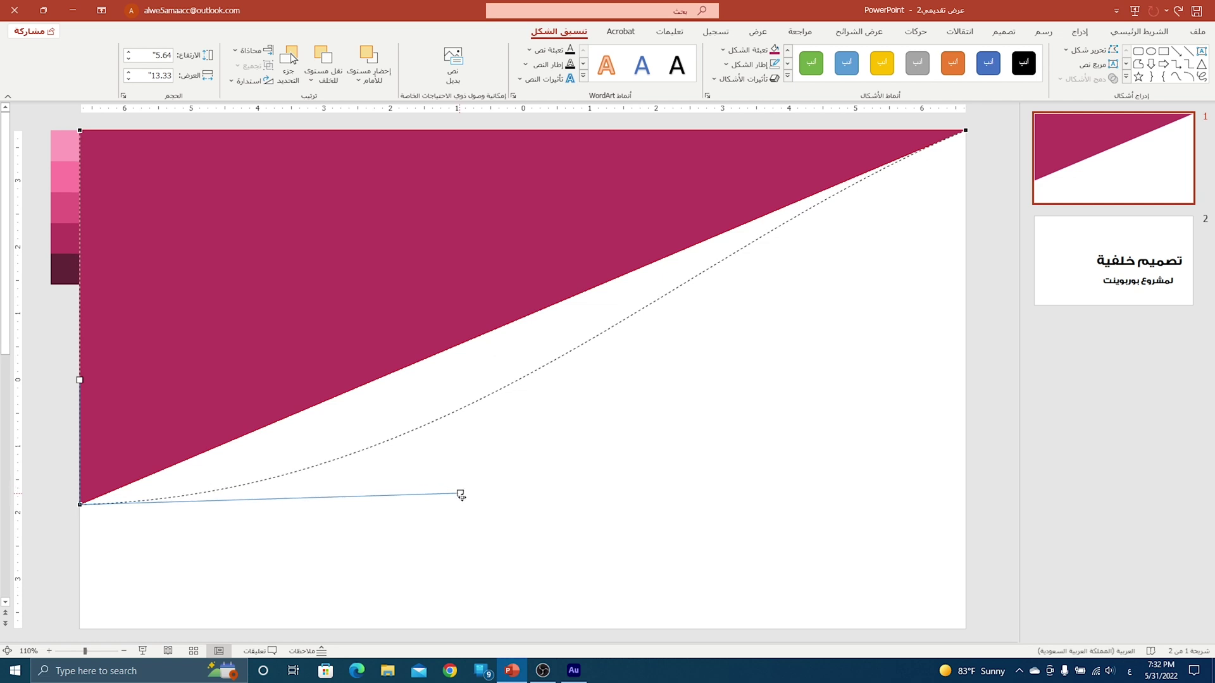
left_click_drag(468, 509, 472, 532)
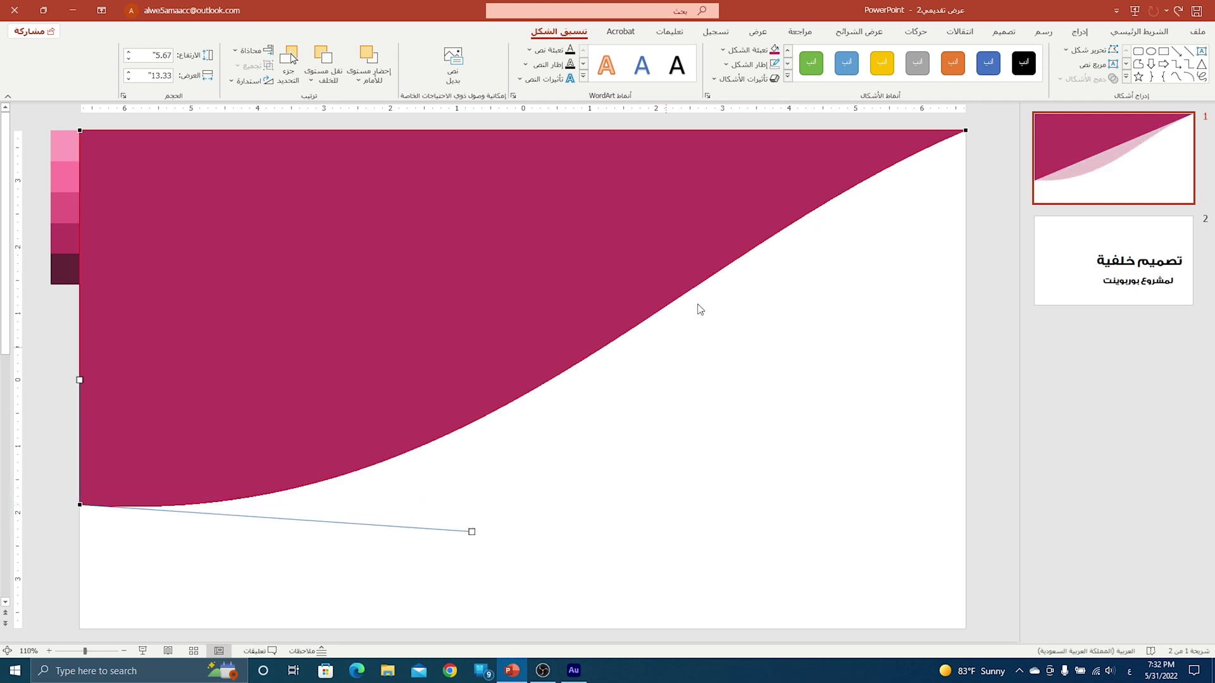
left_click(965, 129)
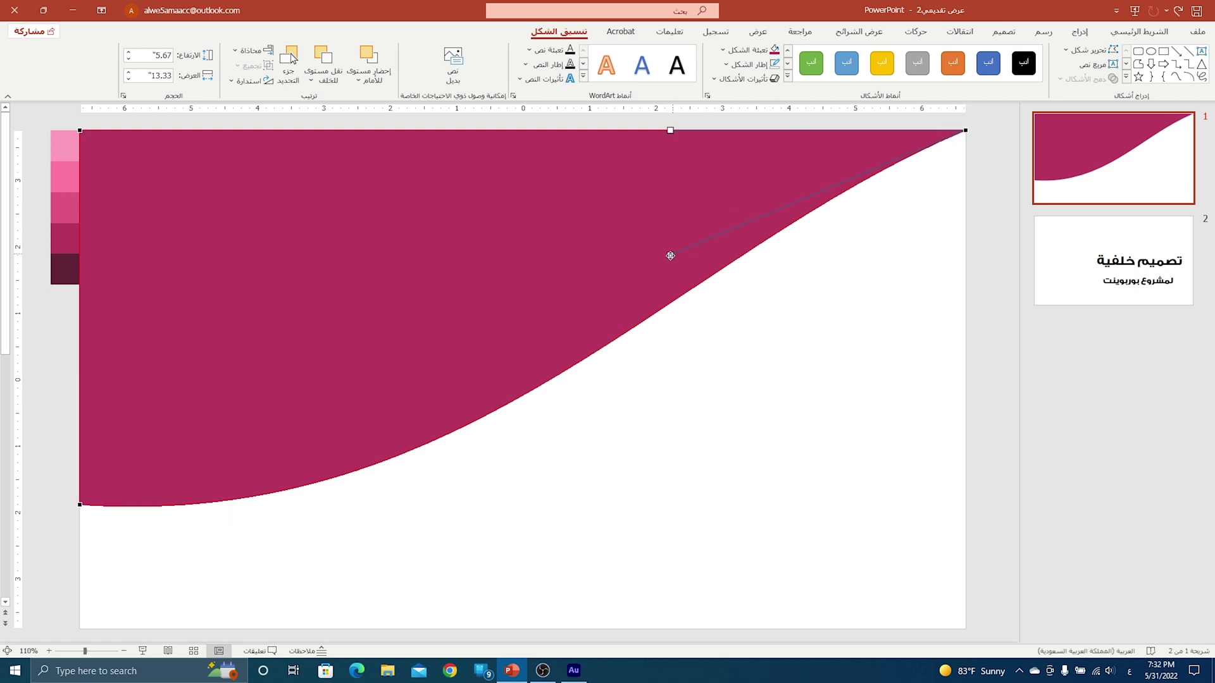
left_click_drag(669, 256, 454, 280)
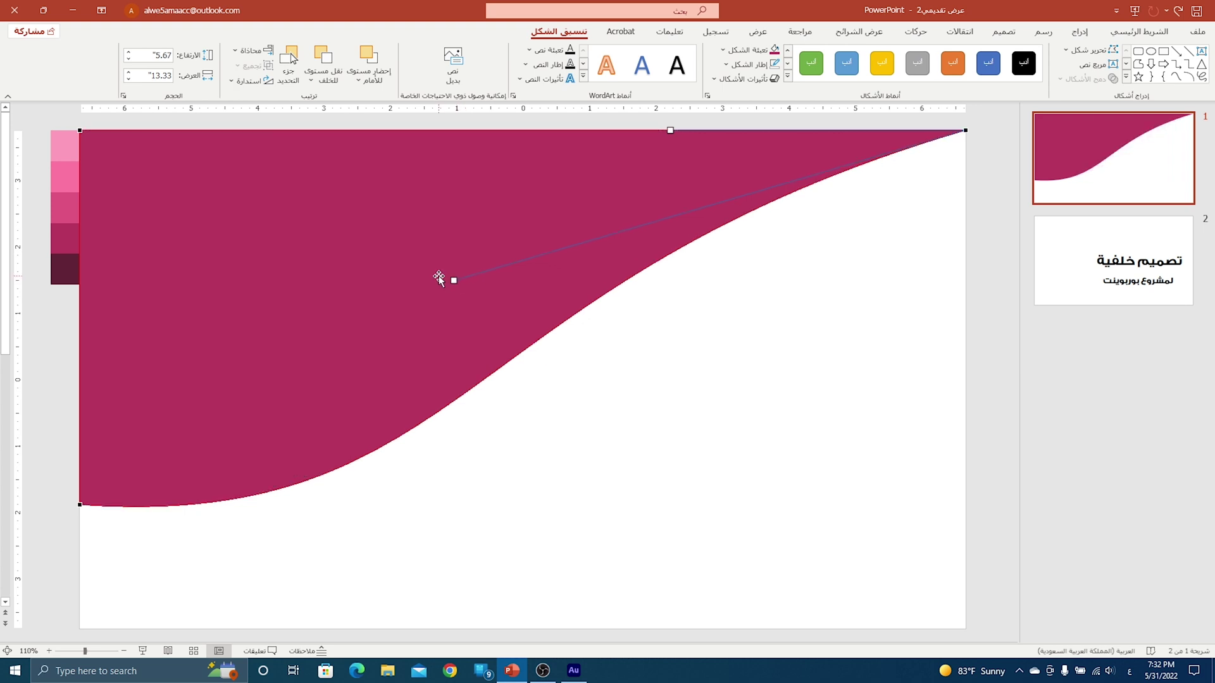
left_click(82, 506)
left_click_drag(472, 531, 418, 504)
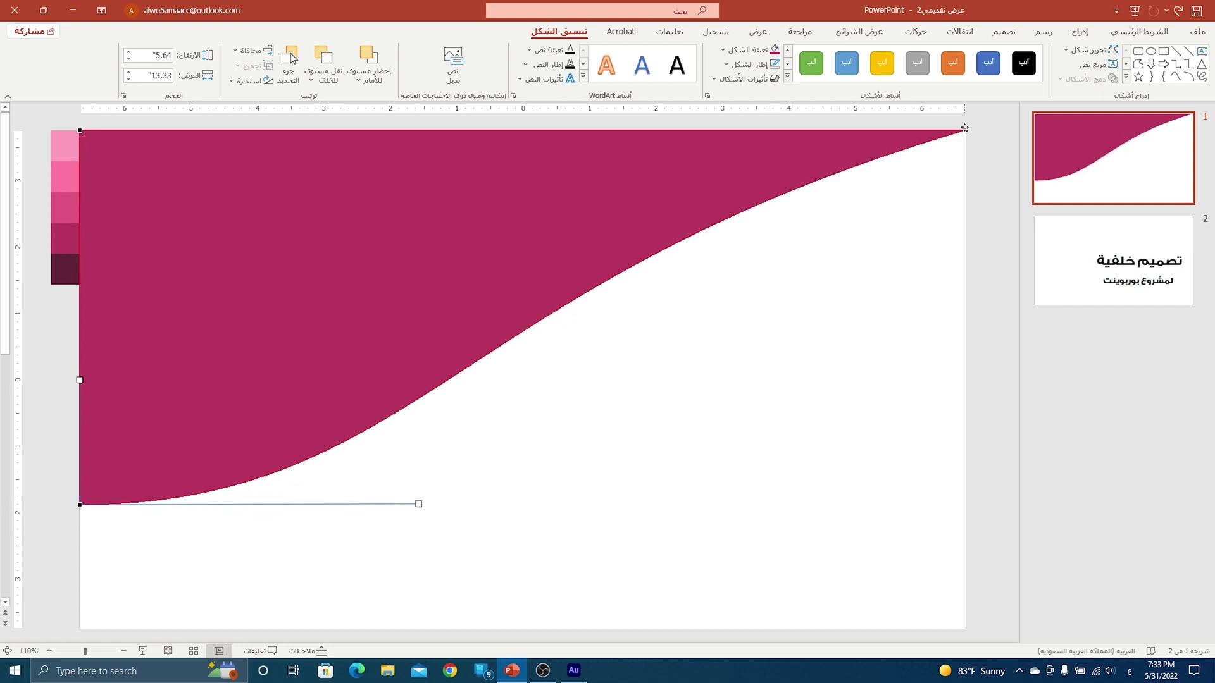
left_click_drag(965, 131, 356, 319)
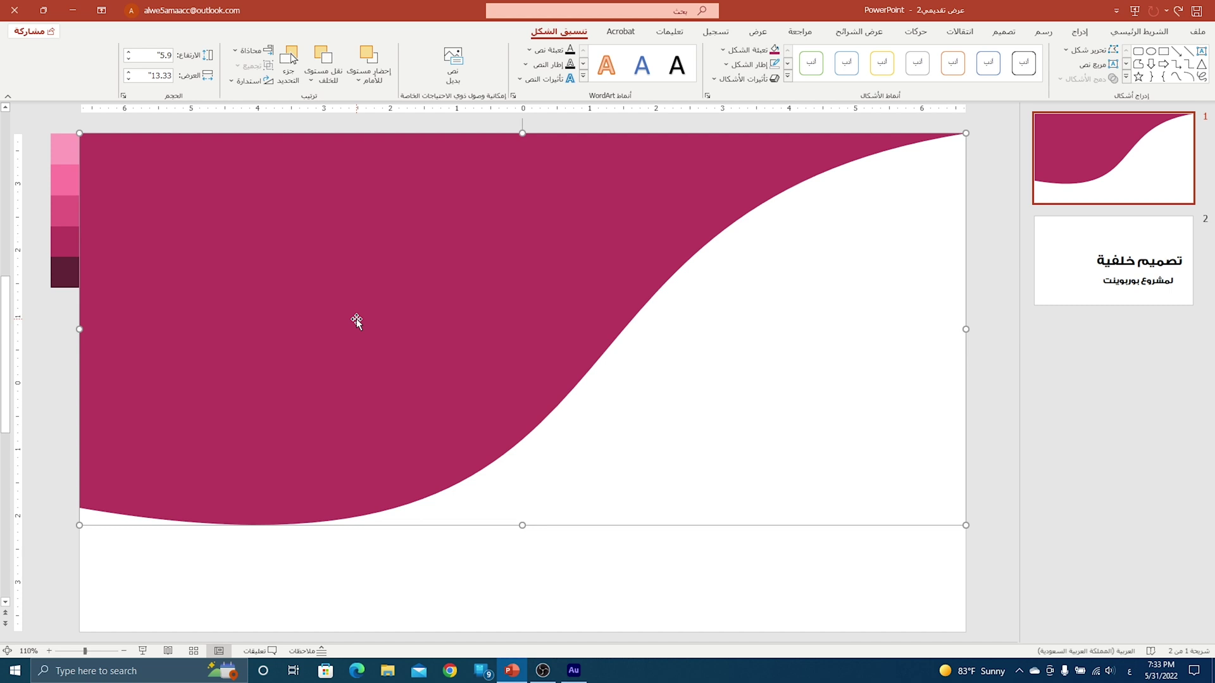
Step: Duplicate the wave and fill the copy with the medium pink swatch
key("ctrl+d")
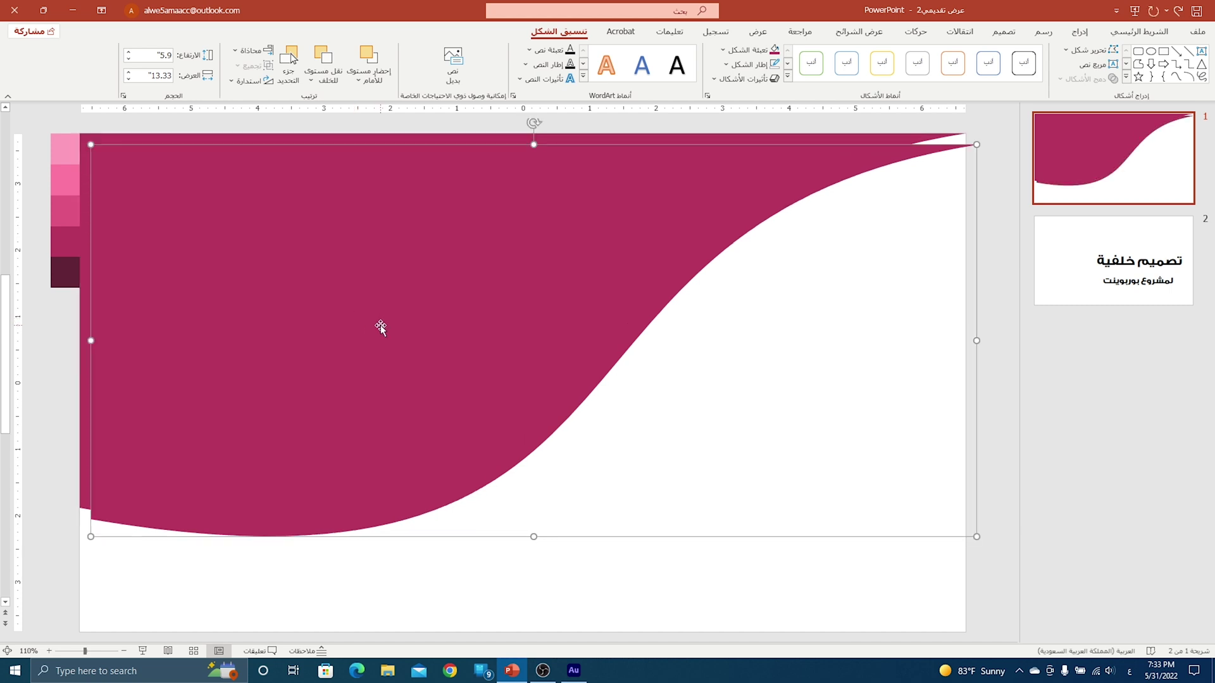
left_click(750, 50)
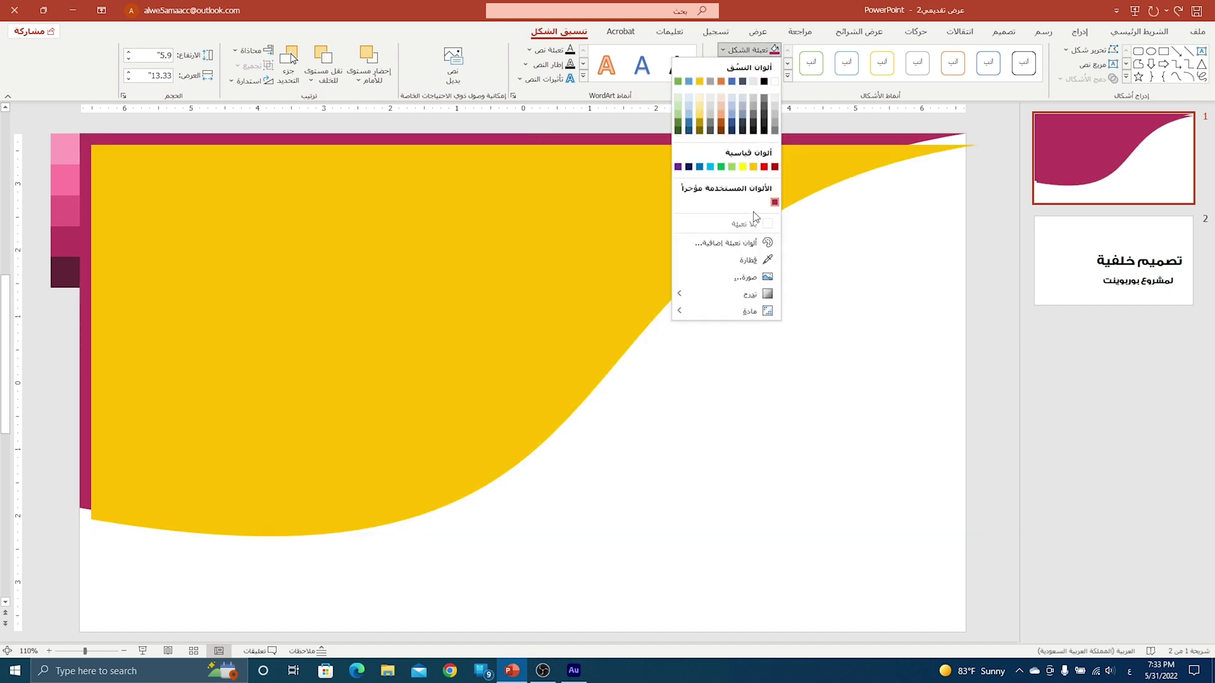
left_click(749, 260)
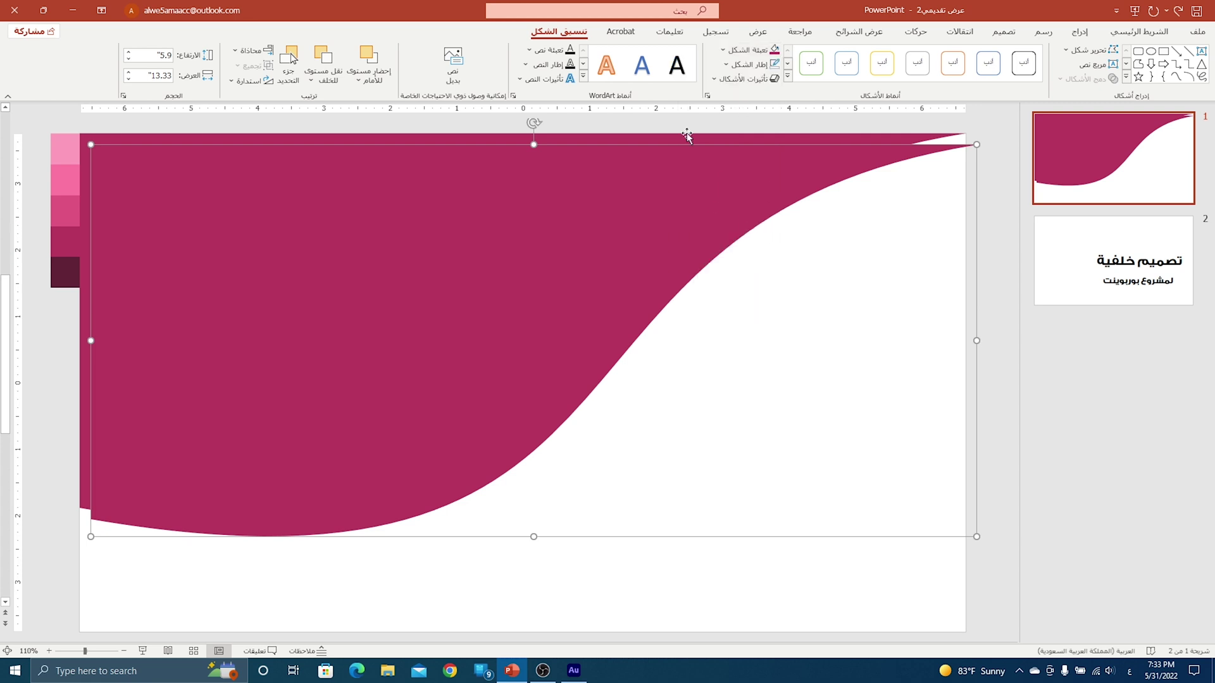
left_click(63, 220)
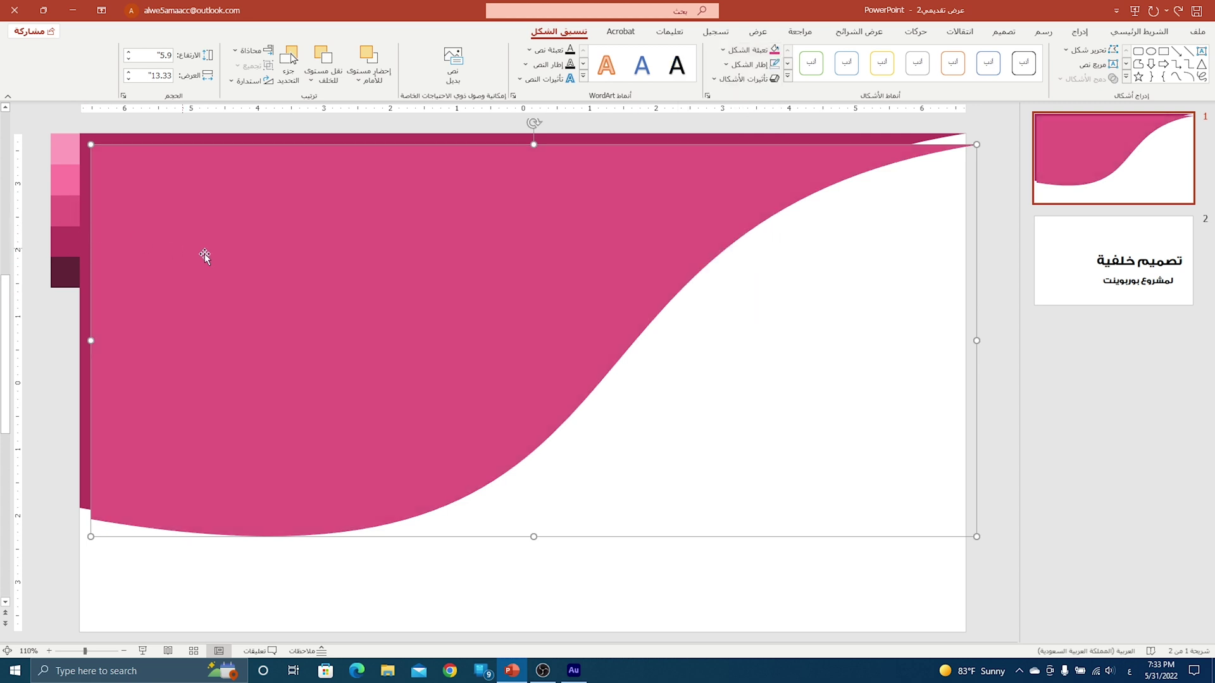
Step: Align the pink copy top-left and resize it to 5.03" by 12.27" so a band shows below
left_click_drag(157, 224, 144, 198)
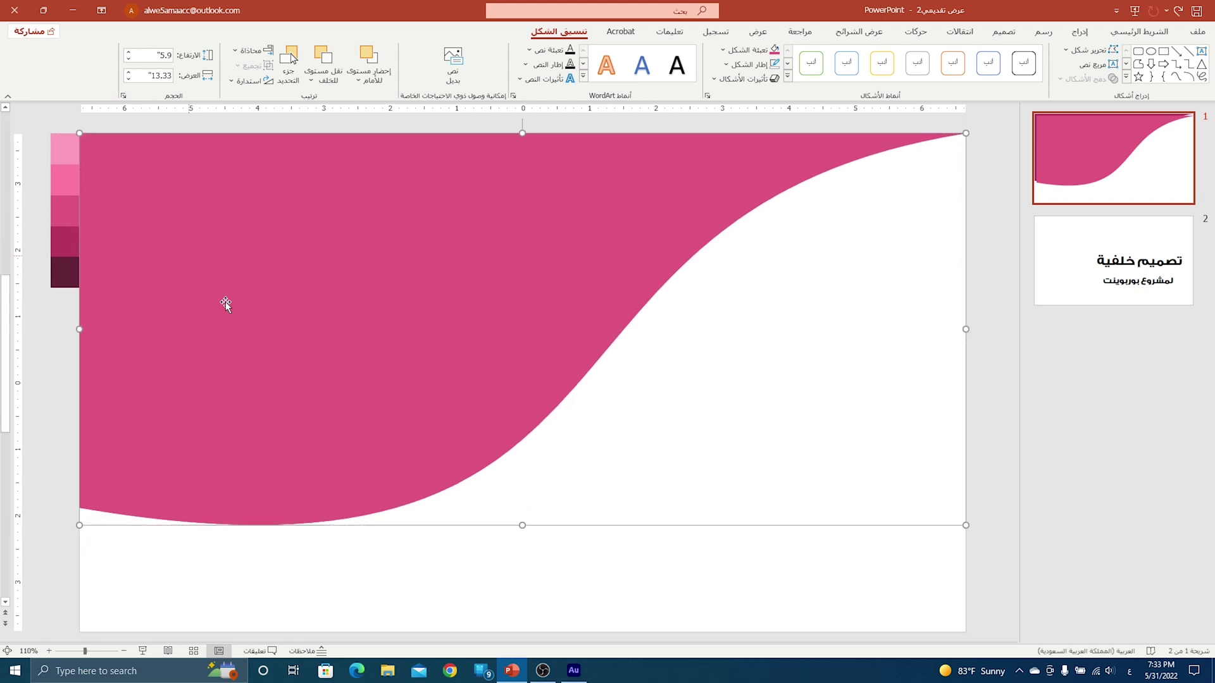
left_click(523, 504)
left_click_drag(523, 504, 522, 485)
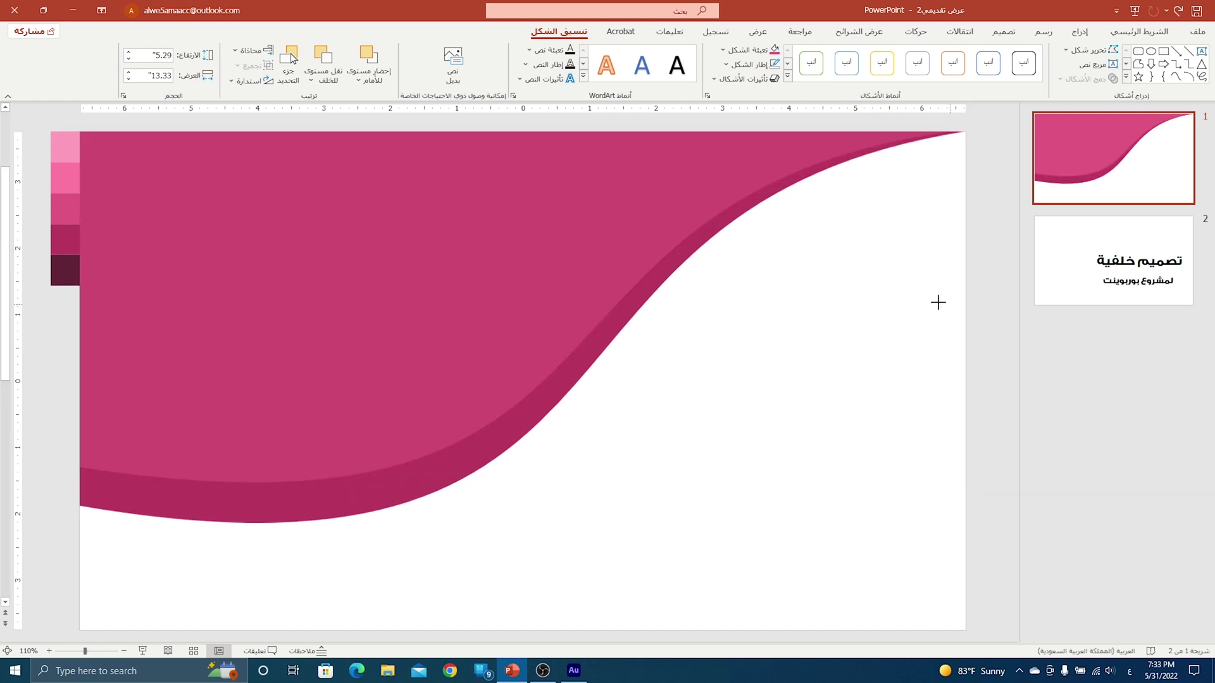
mouse_move(963, 306)
left_mouse_down()
mouse_move(874, 308)
mouse_move(895, 307)
left_mouse_up()
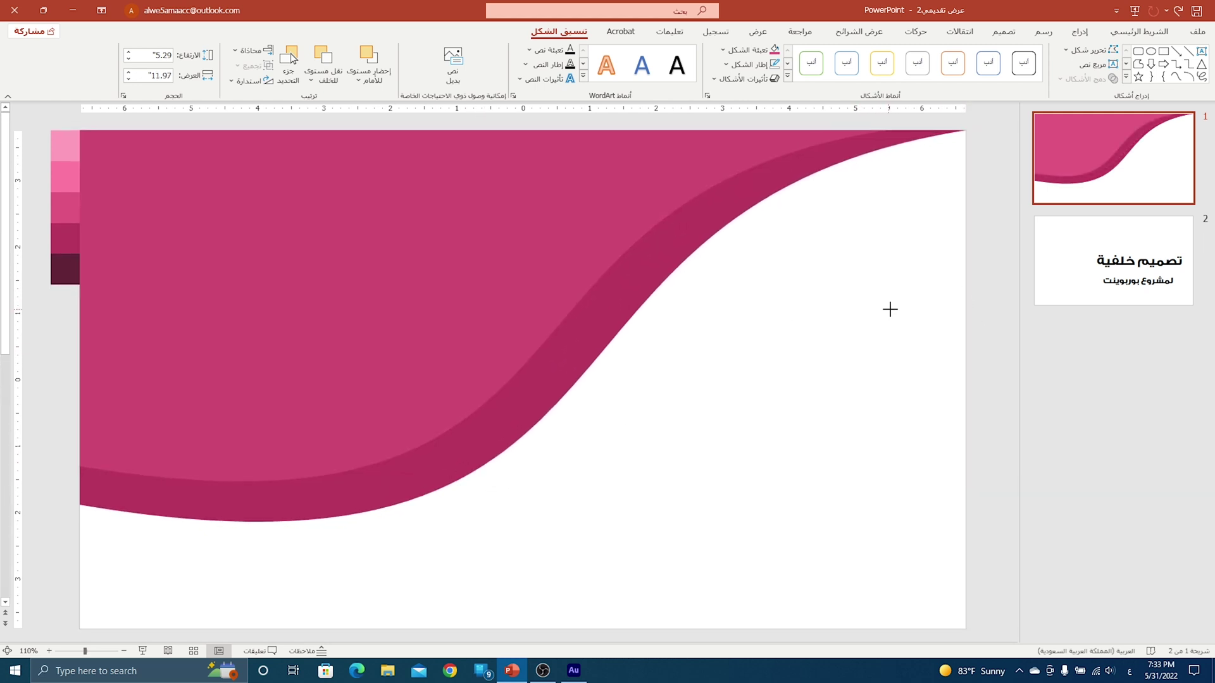
left_click_drag(487, 484, 486, 467)
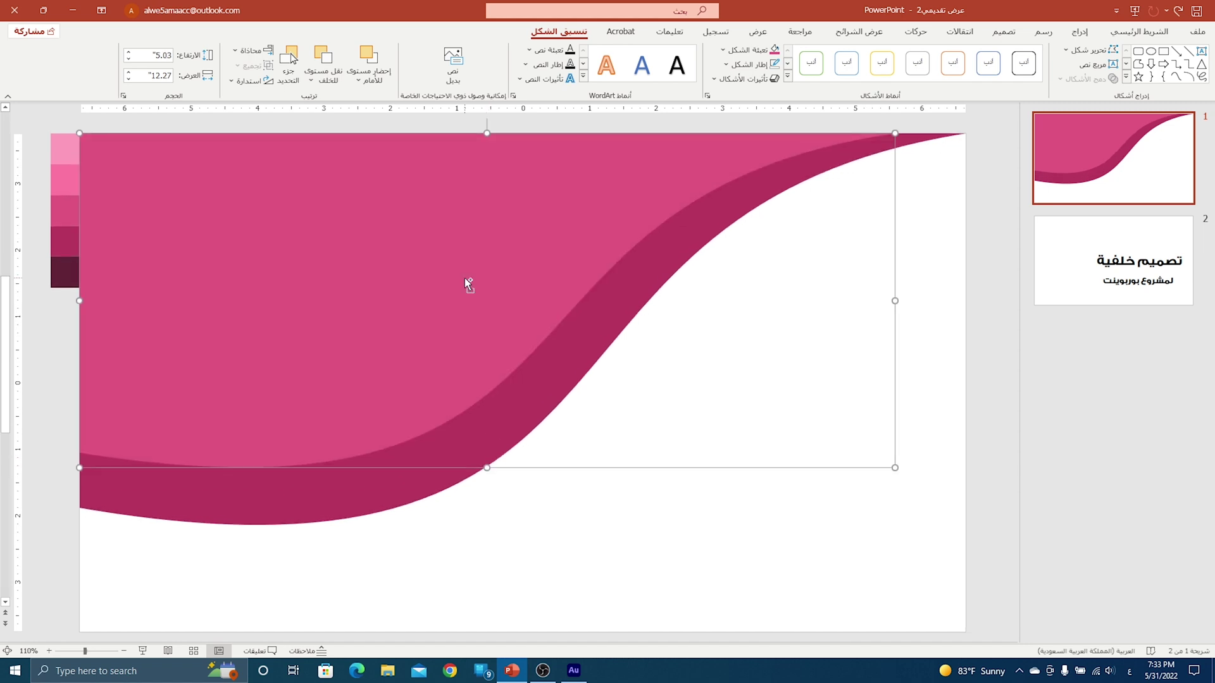
Step: Recolour the copied wave with the lighter pink swatch, move it top-left and resize to 3.93" by 10.58"
left_click_drag(386, 300, 409, 315)
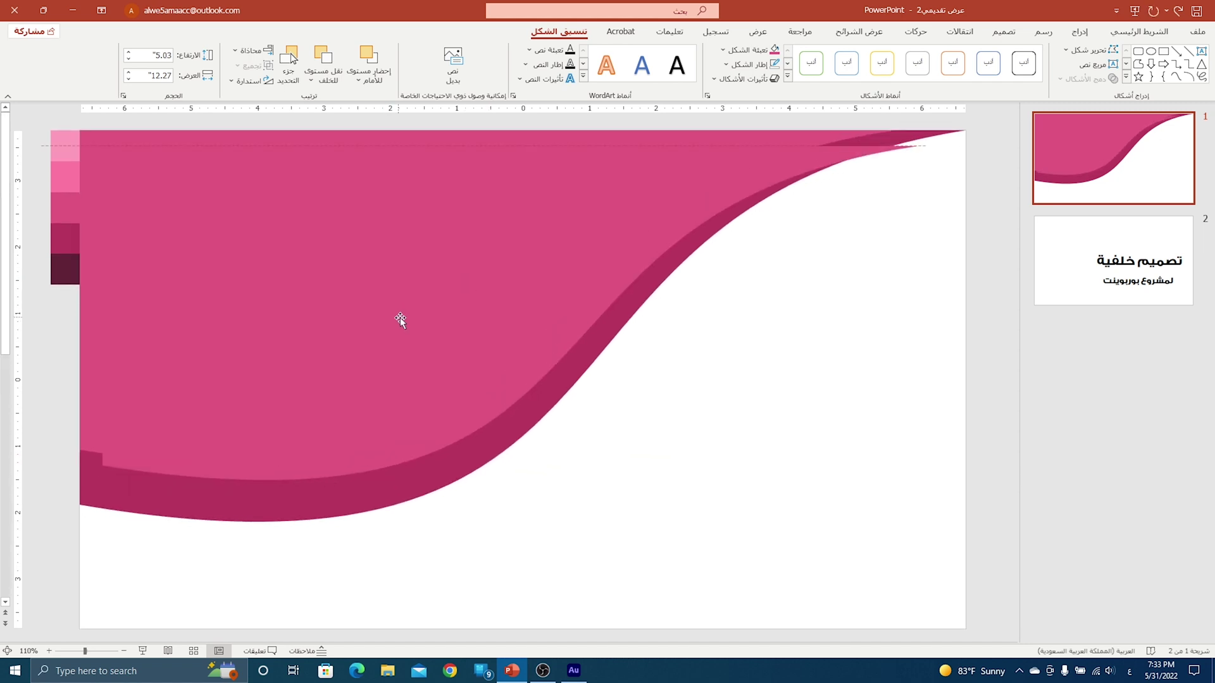
left_click(735, 49)
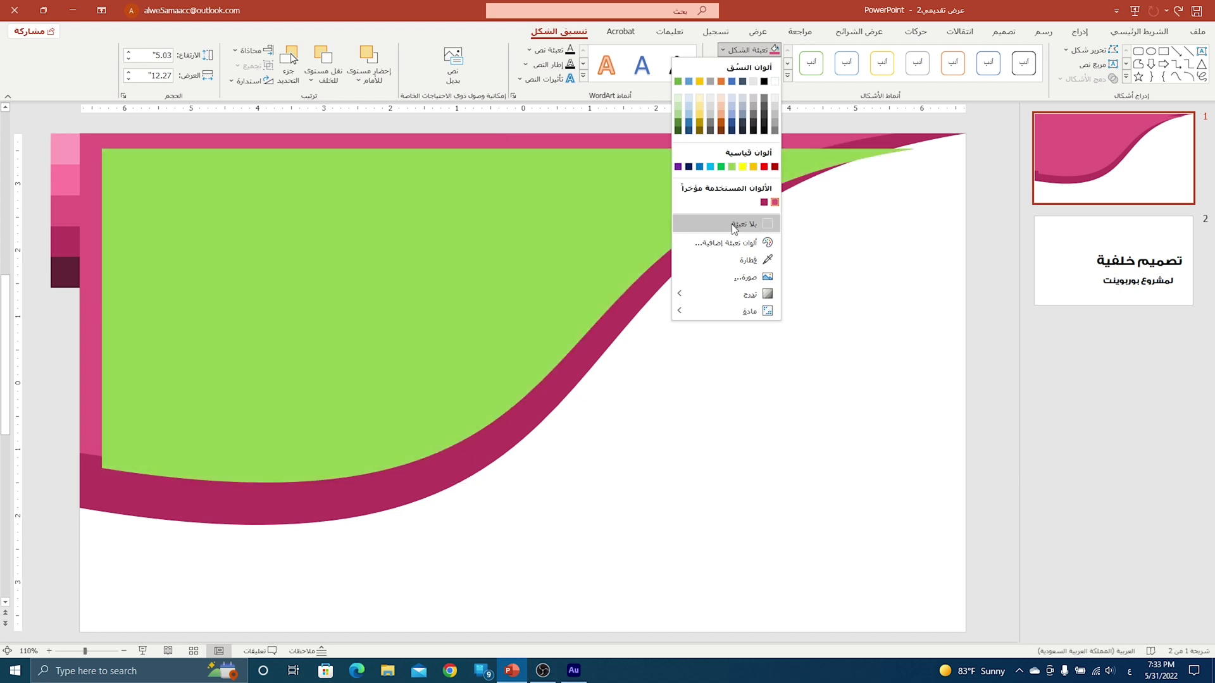
left_click(734, 260)
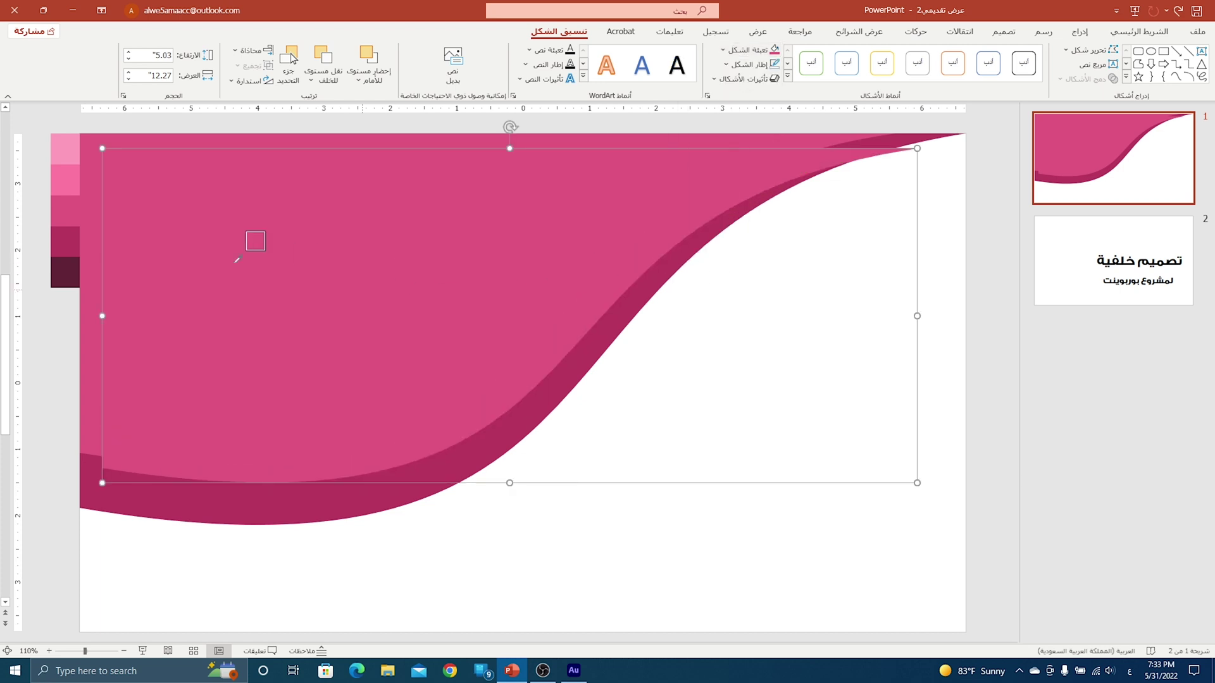
left_click(71, 175)
left_click_drag(179, 242, 158, 217)
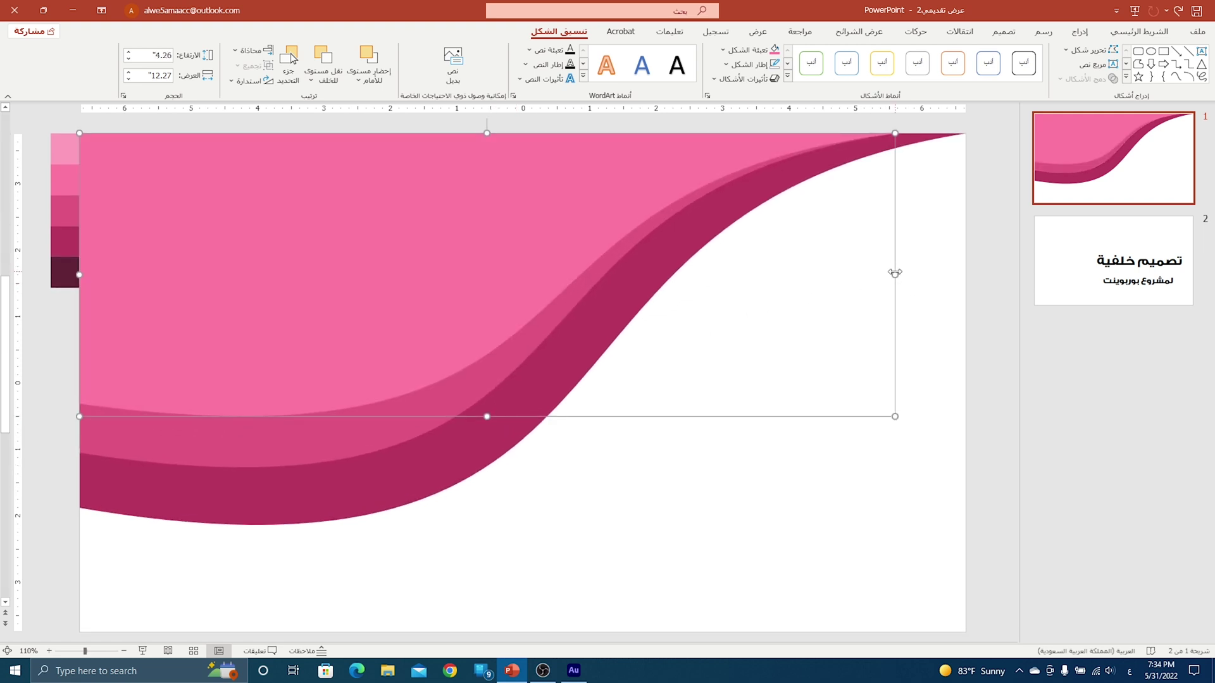
left_click_drag(895, 272, 818, 273)
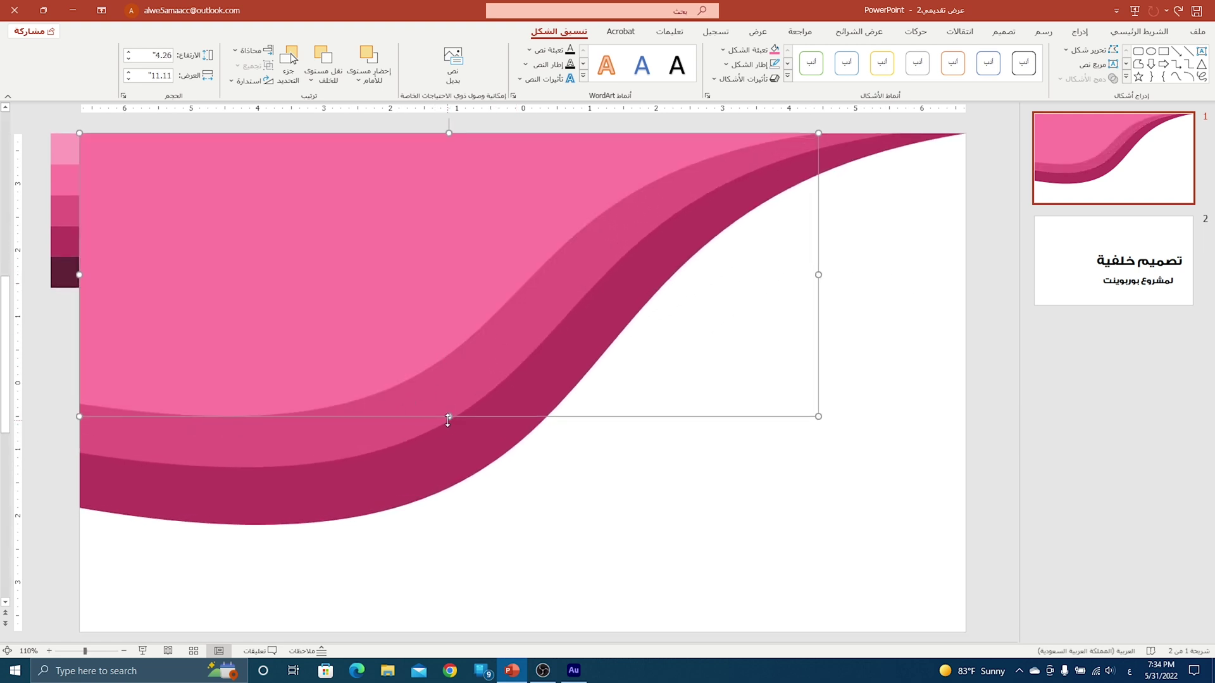
left_click_drag(448, 418, 449, 395)
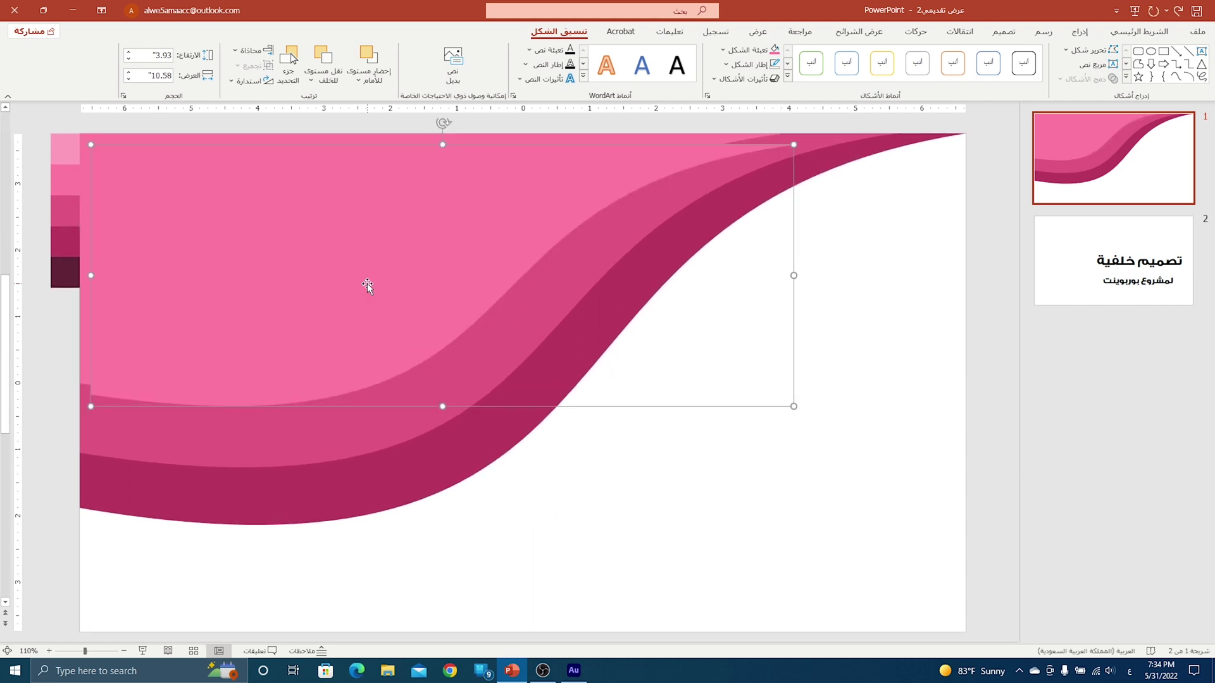
Step: Fill the top wave with the palest pink swatch, shrink it to 3.05" by 8.87" and edit its points
left_click(747, 49)
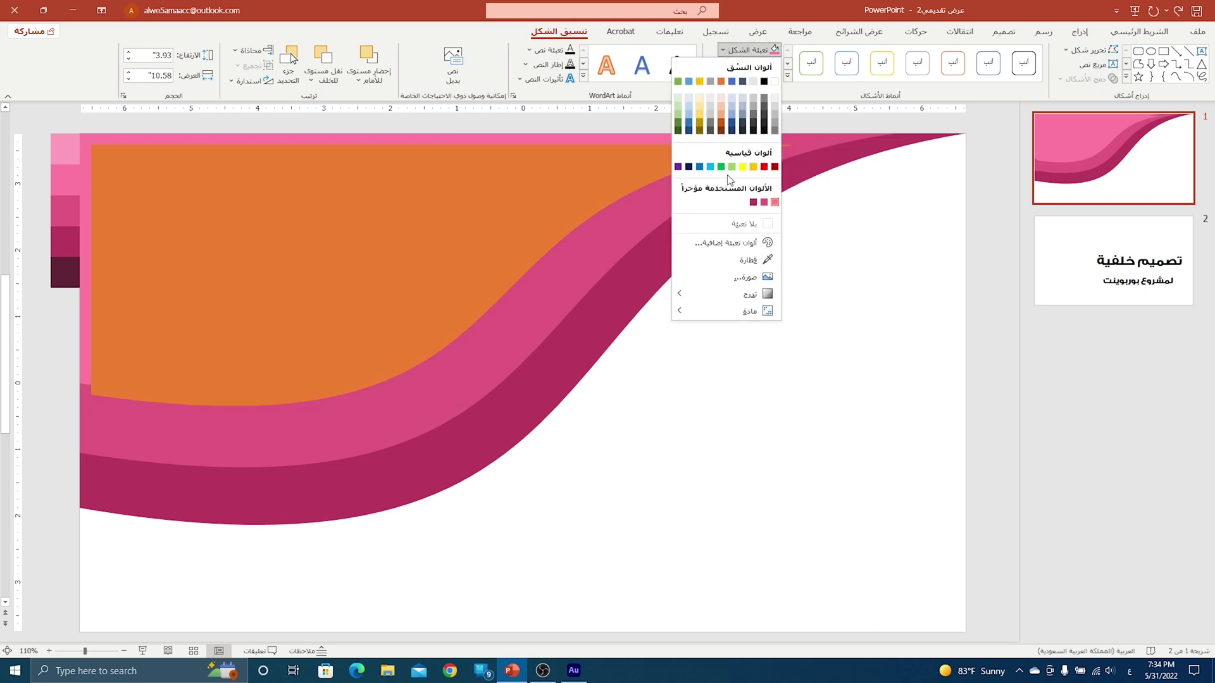
left_click(734, 261)
left_click(66, 142)
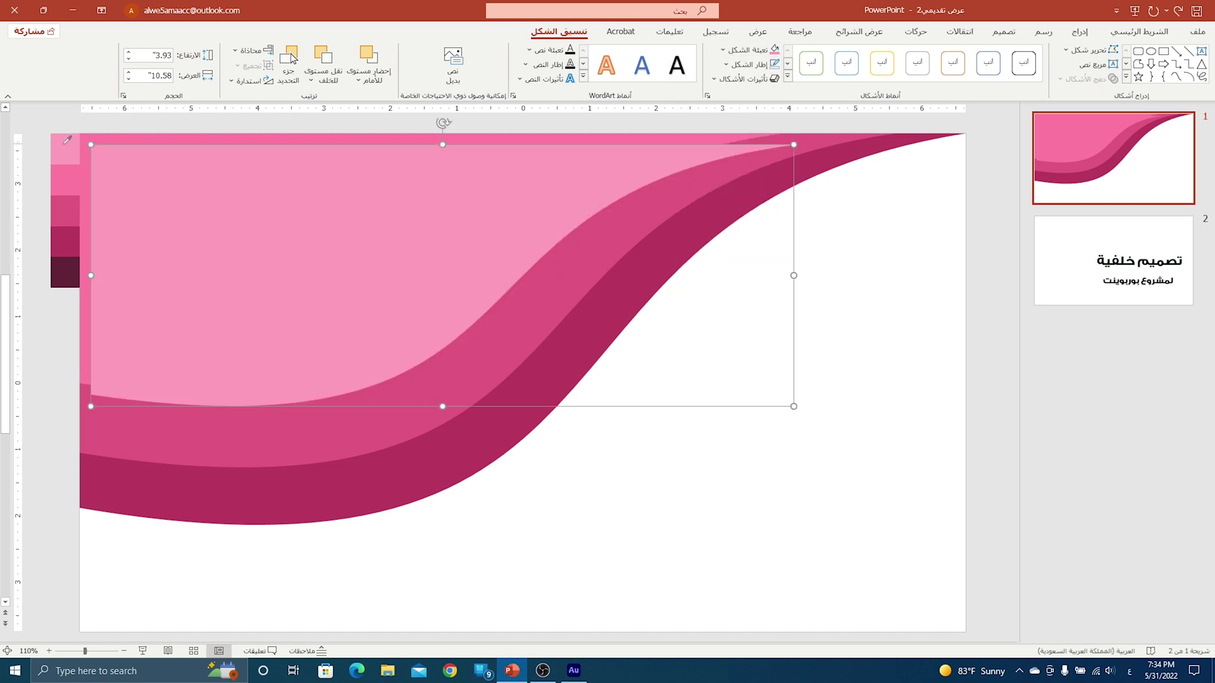
left_click_drag(143, 190, 134, 176)
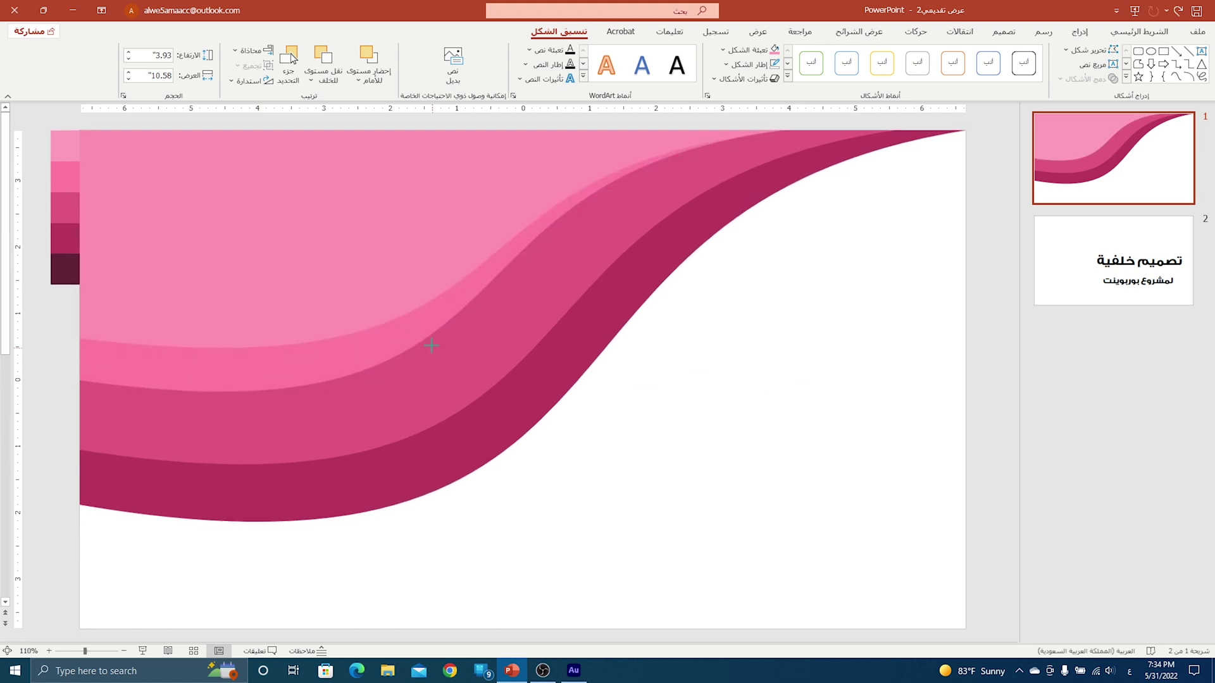
left_click_drag(431, 345, 431, 336)
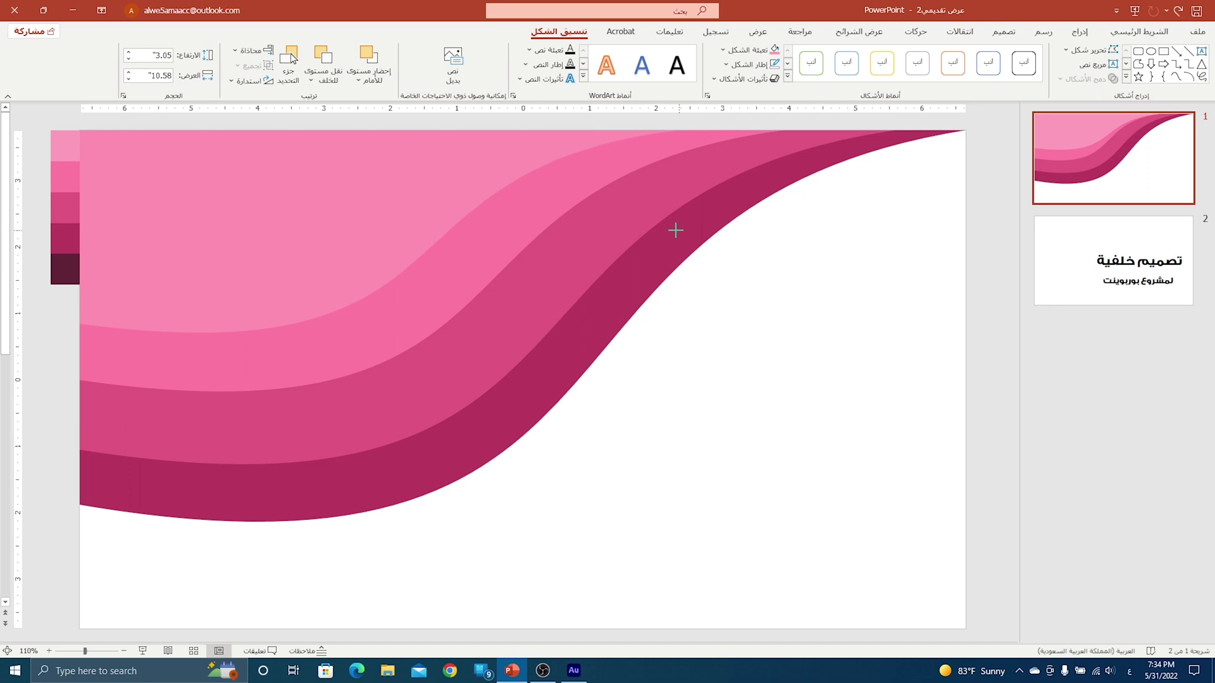
left_click_drag(675, 231, 669, 233)
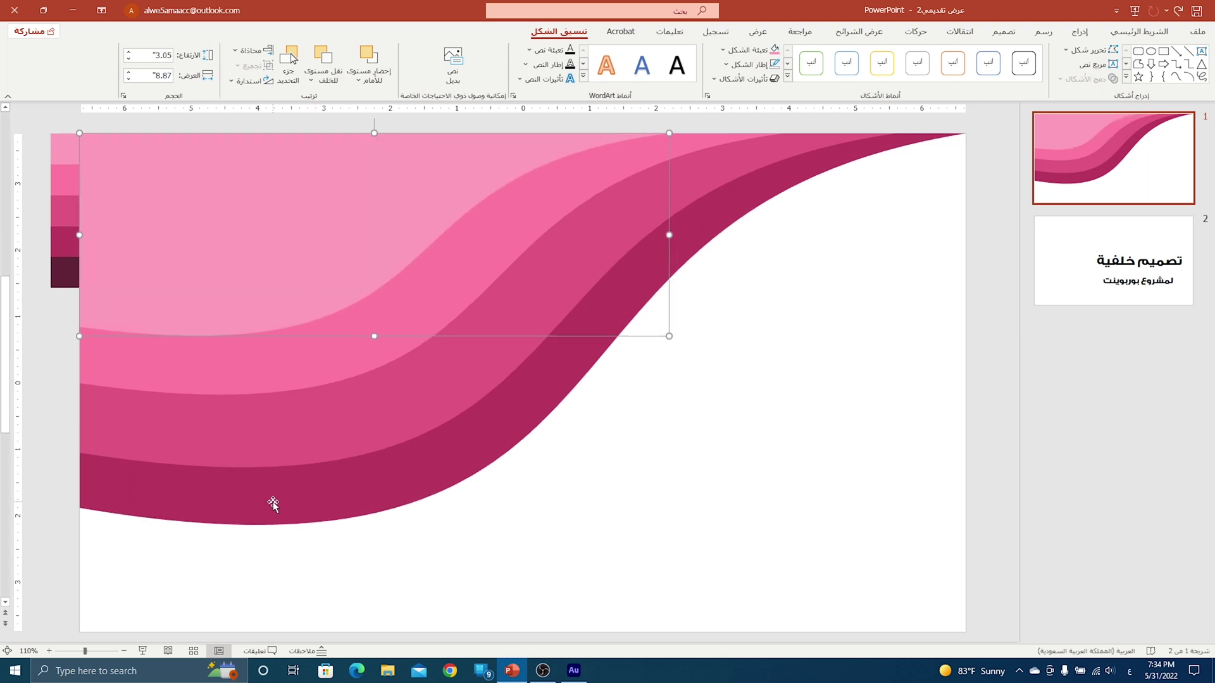
right_click(251, 276)
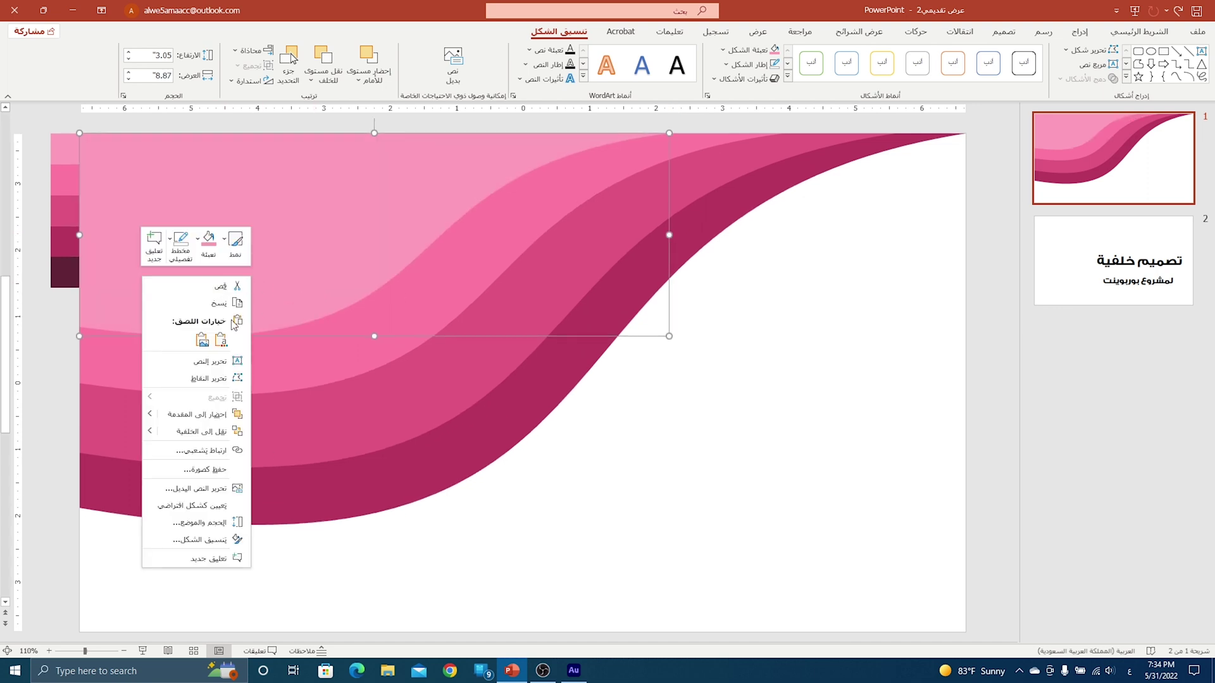
left_click(214, 377)
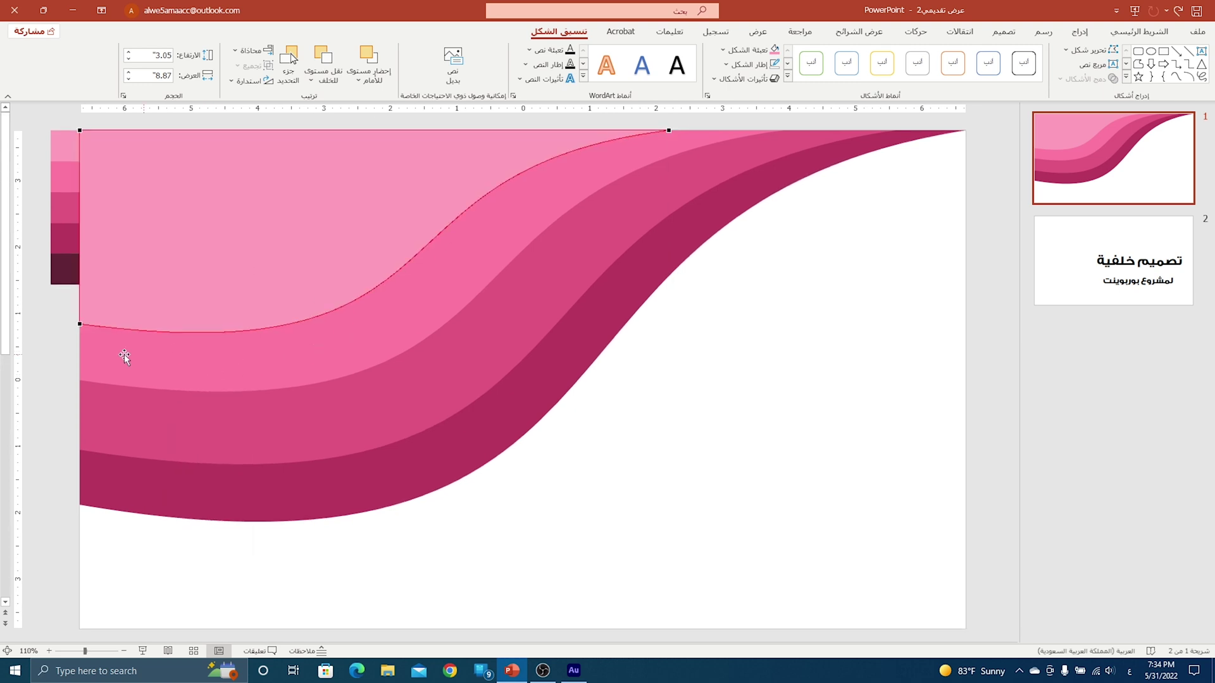
Step: Deepen the palest wave's curve dip by dragging its left point's handle (3.33" tall)
left_click(80, 324)
left_click_drag(481, 379, 413, 437)
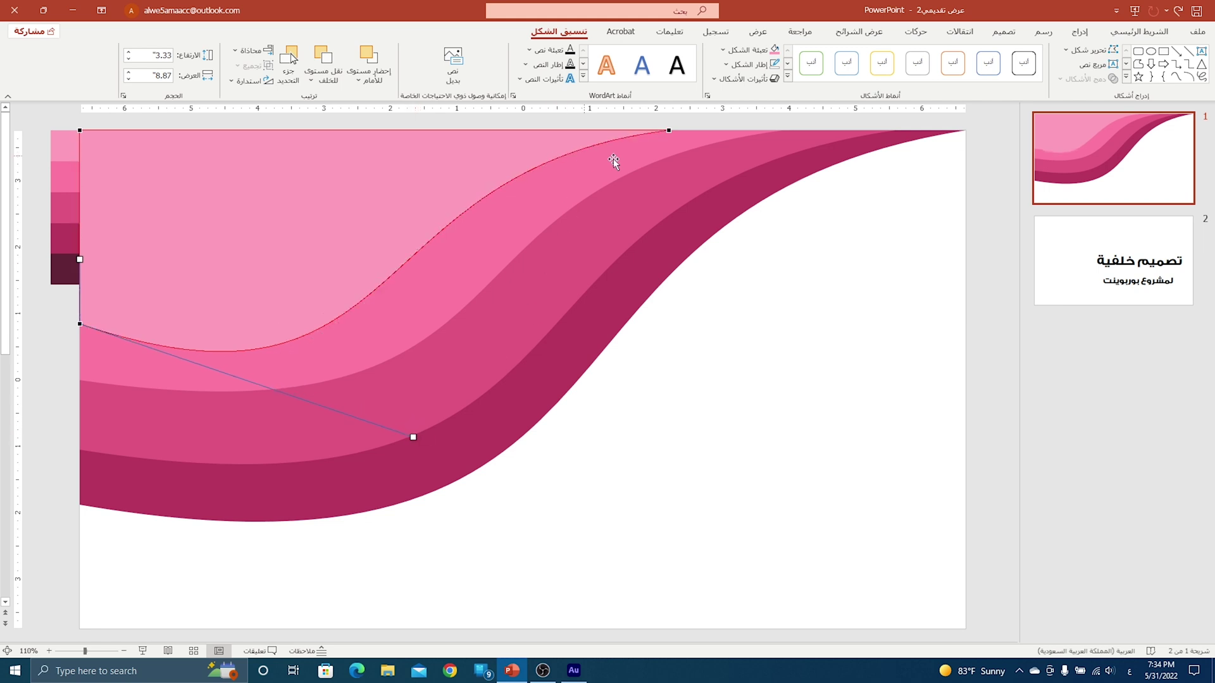
left_click(149, 380)
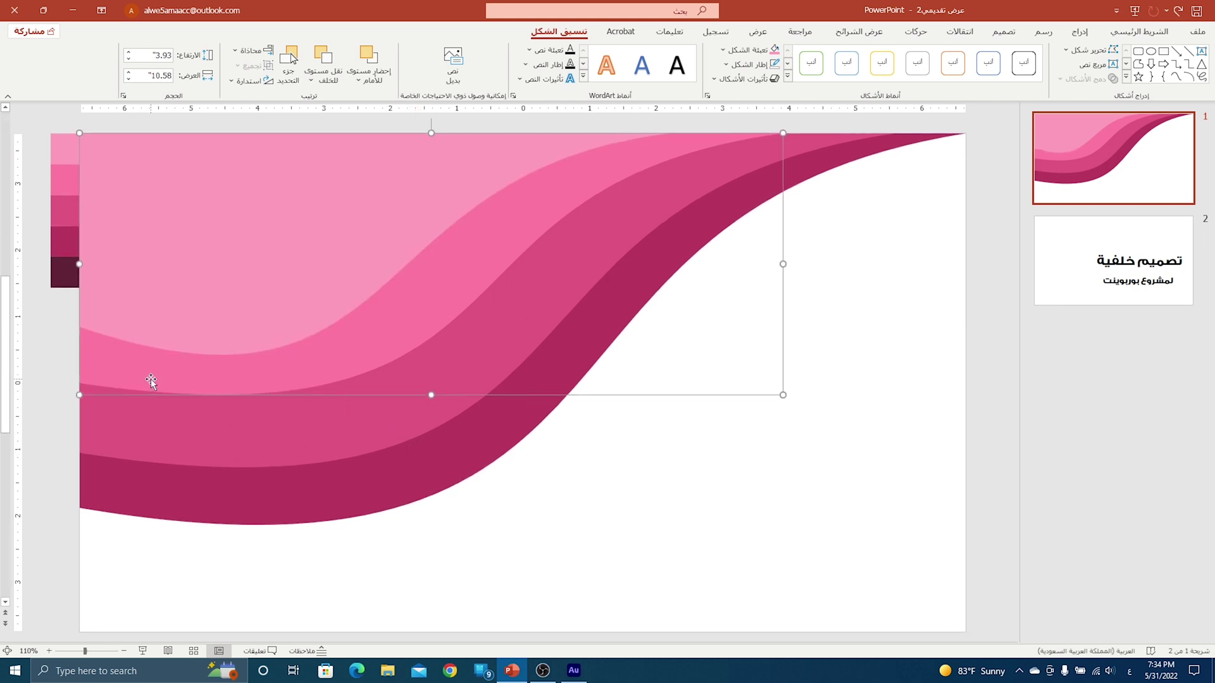
Step: Reshape the lighter wave beneath so its lower curve dips deeper (4.1" tall)
right_click(150, 382)
left_click(99, 225)
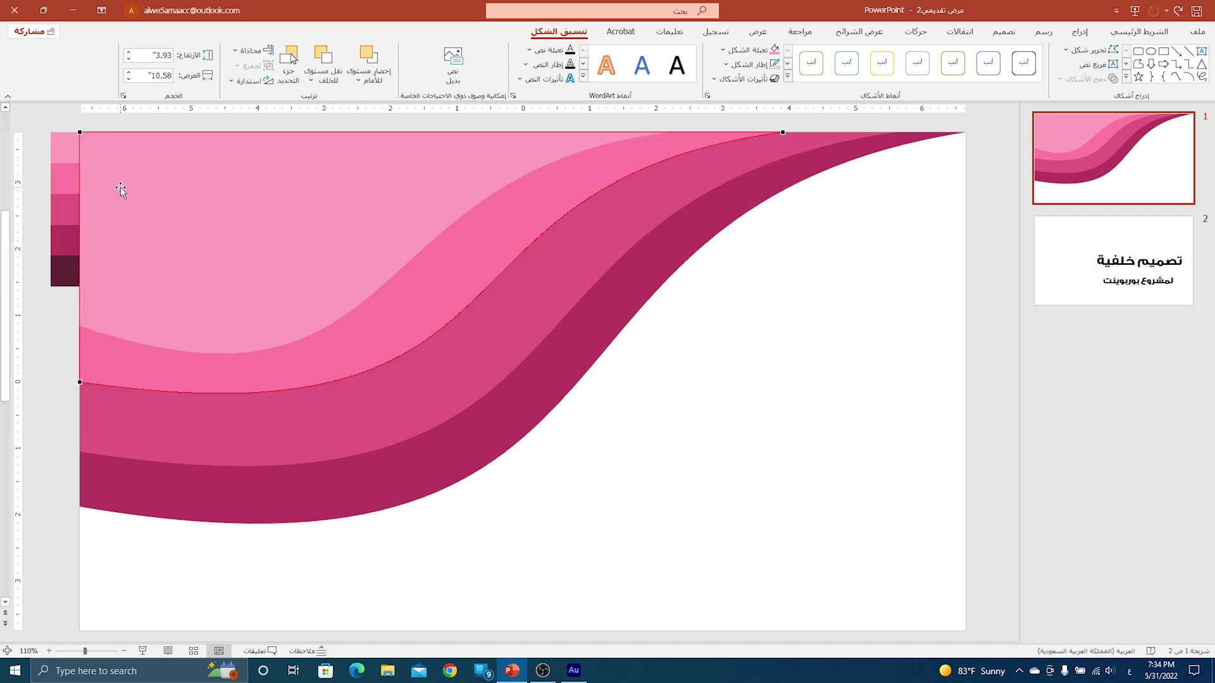
left_click(80, 379)
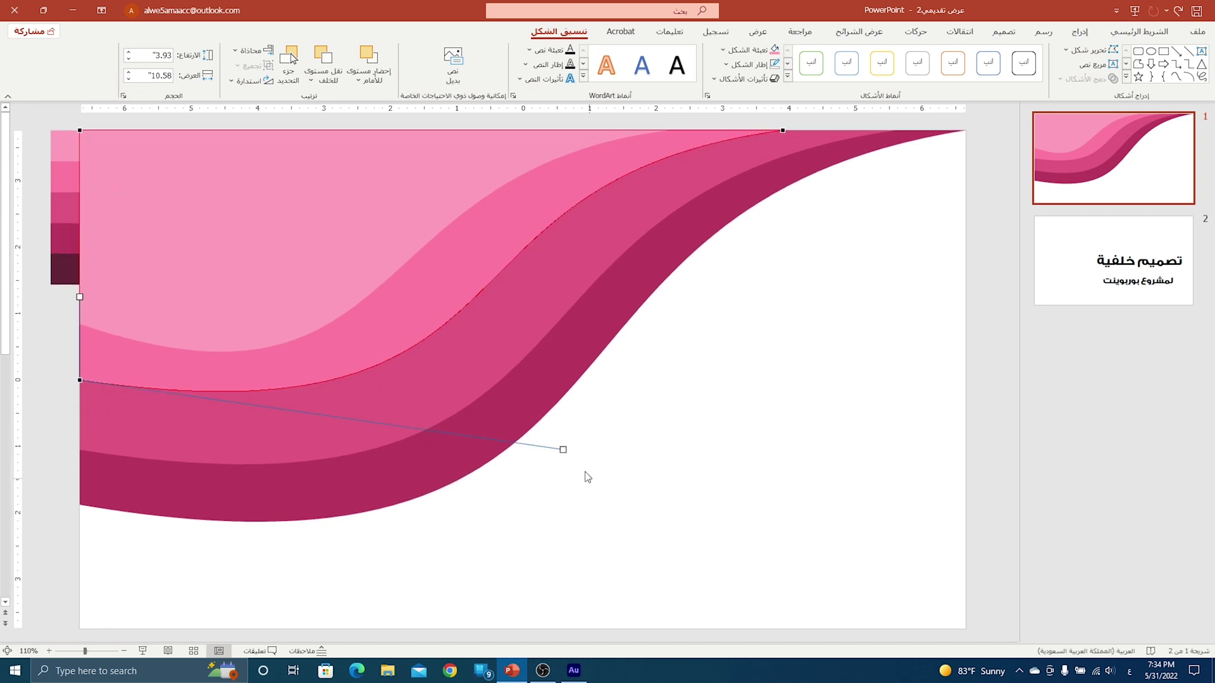
mouse_move(563, 450)
left_mouse_down()
mouse_move(513, 457)
mouse_move(502, 487)
left_mouse_up()
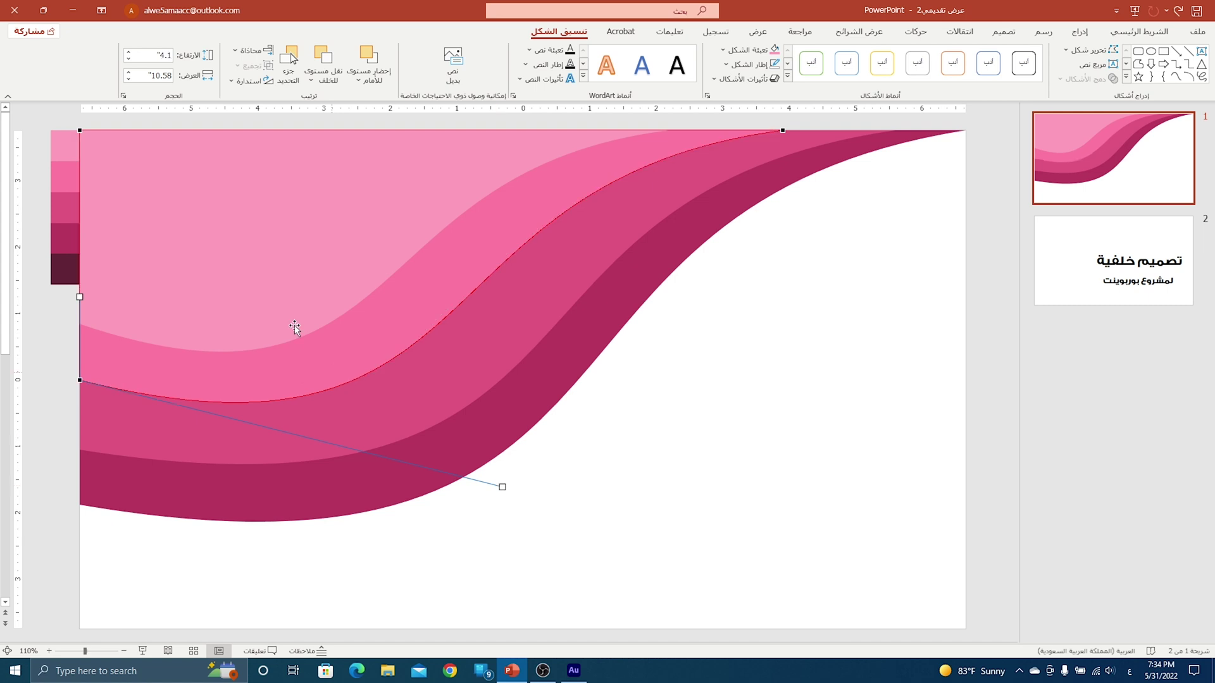
Step: Fill the slide background with the darkest plum swatch colour via eyedropper
left_click(664, 405)
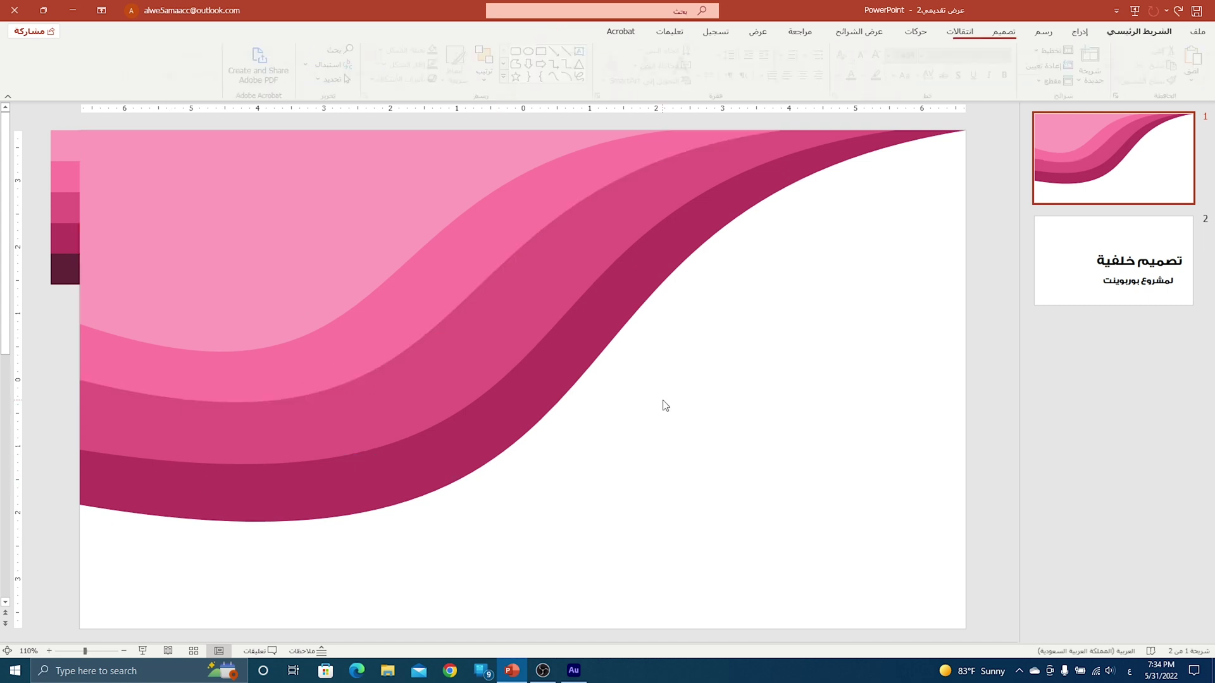
right_click(663, 400)
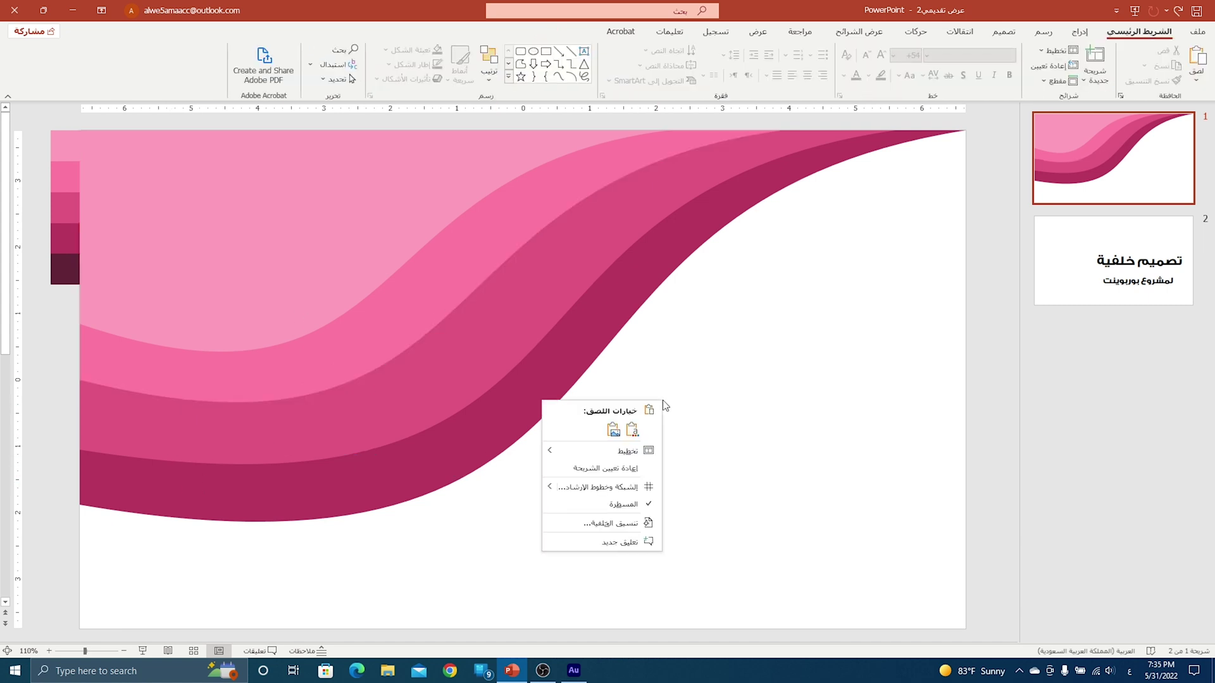
left_click(610, 524)
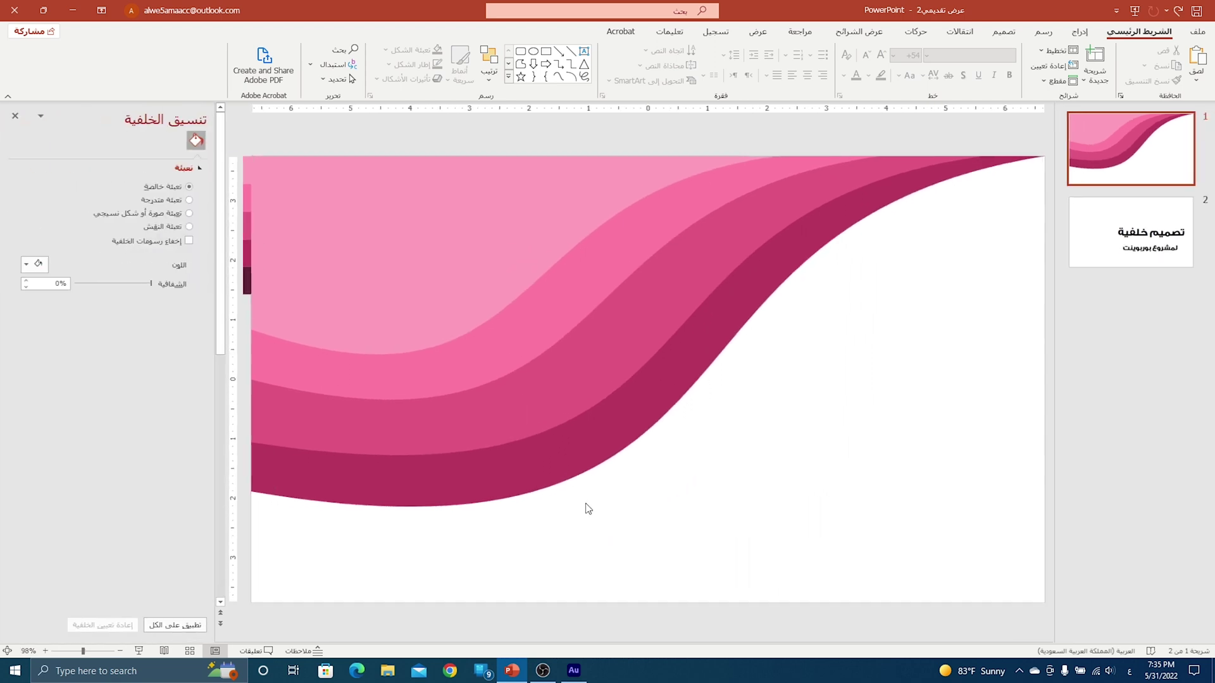
left_click(30, 265)
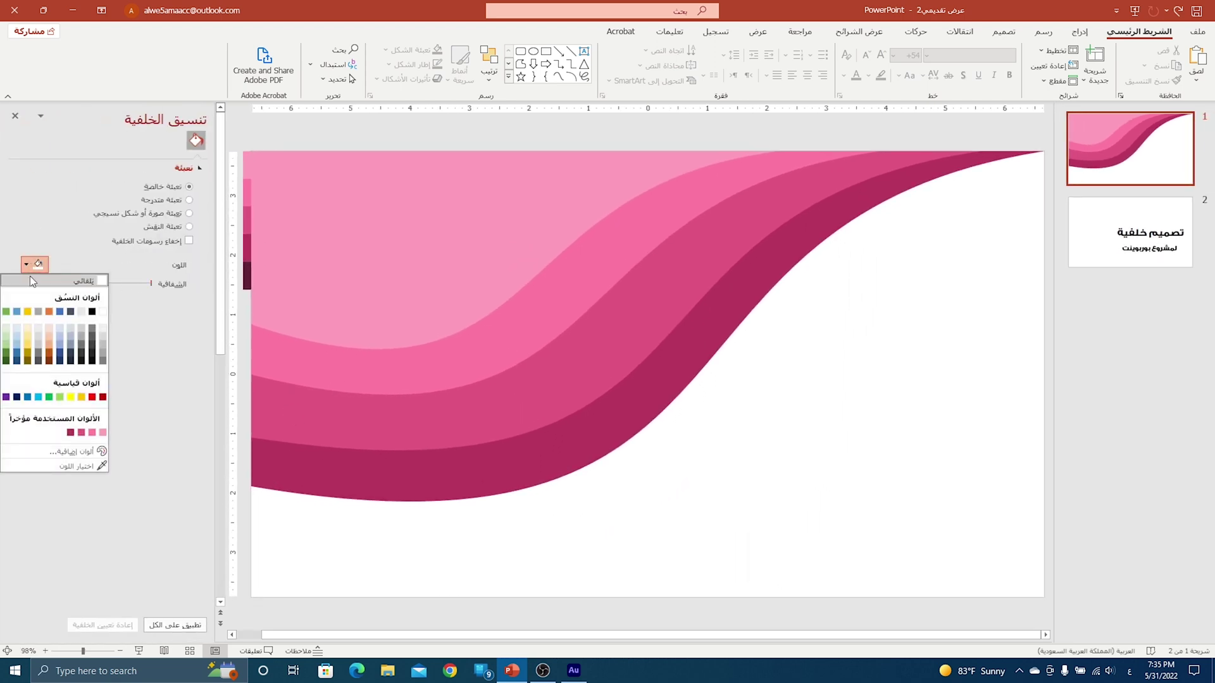
left_click(71, 466)
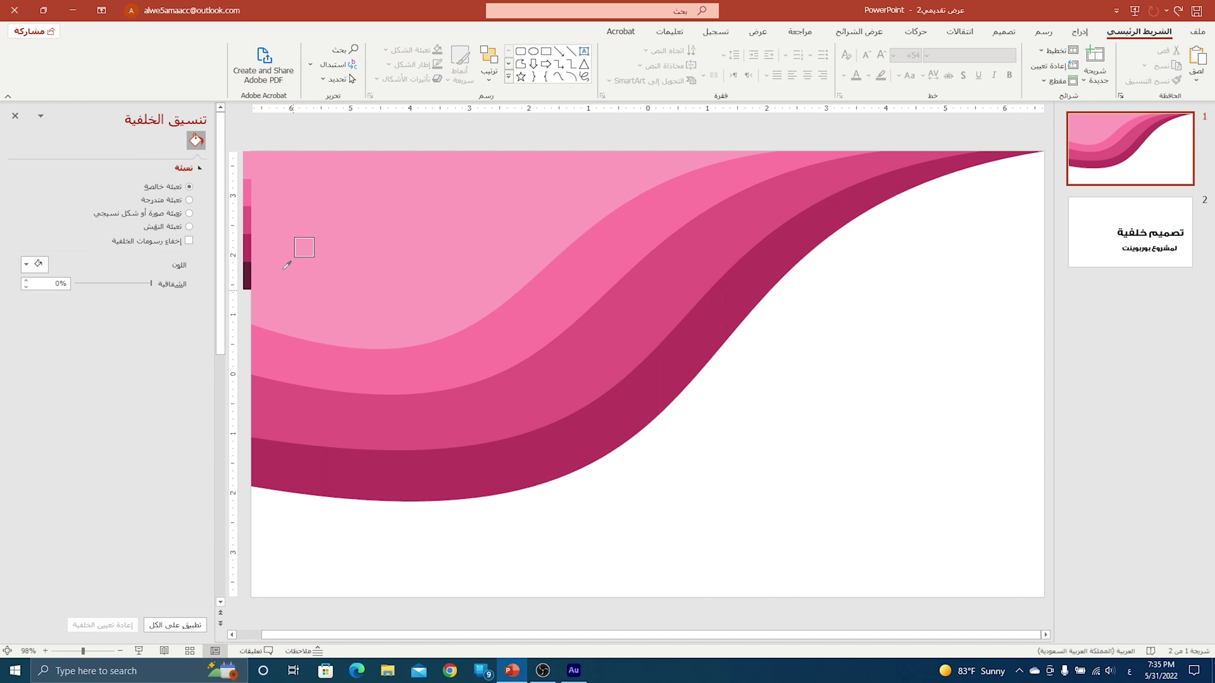
left_click(248, 274)
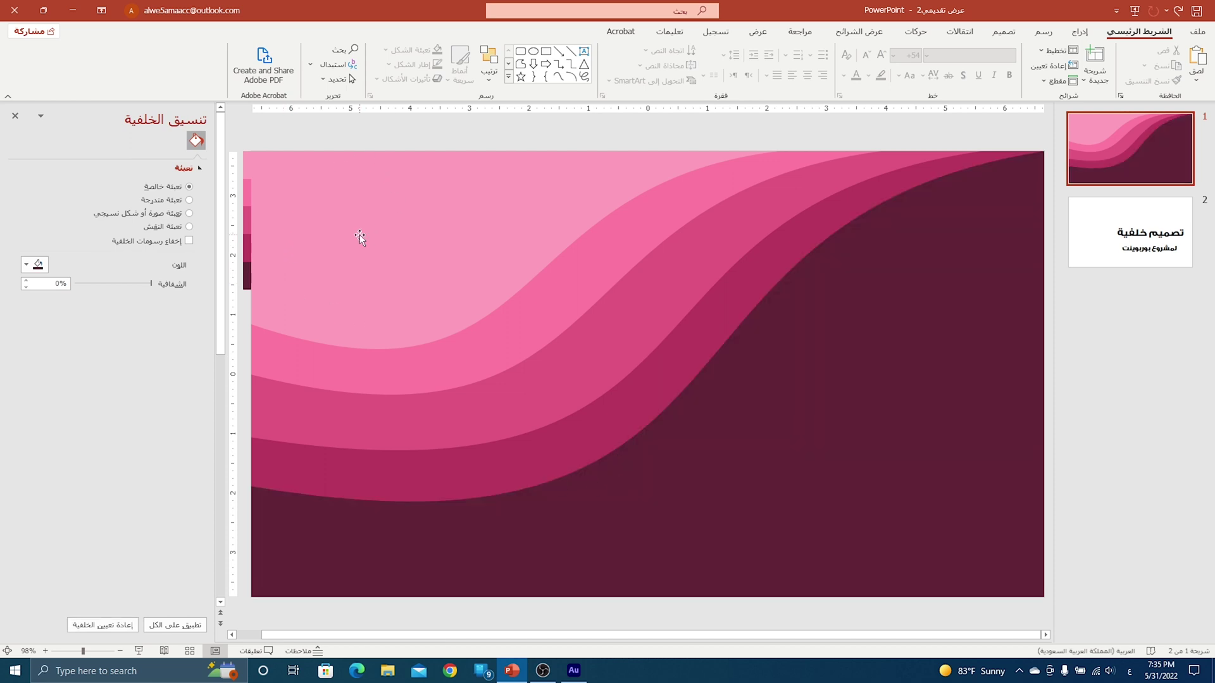
left_click(15, 116)
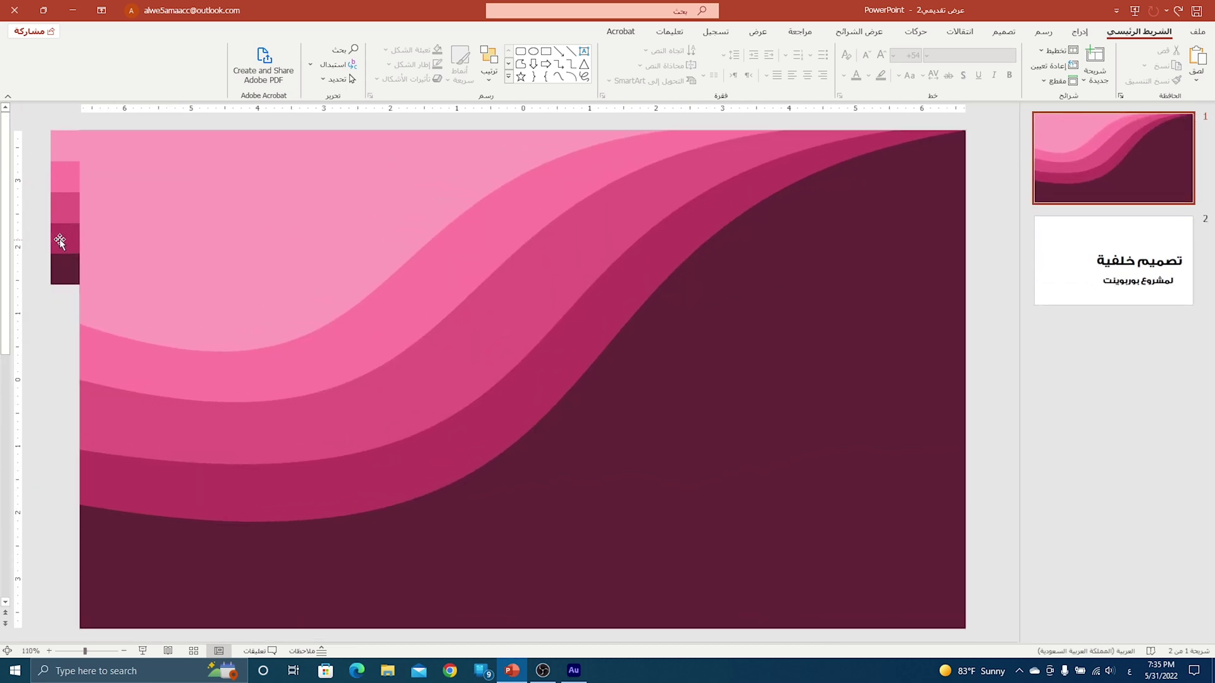
Step: Select all four pink waves and open Format Shape for them
left_click(238, 223)
left_click(318, 380, "shift")
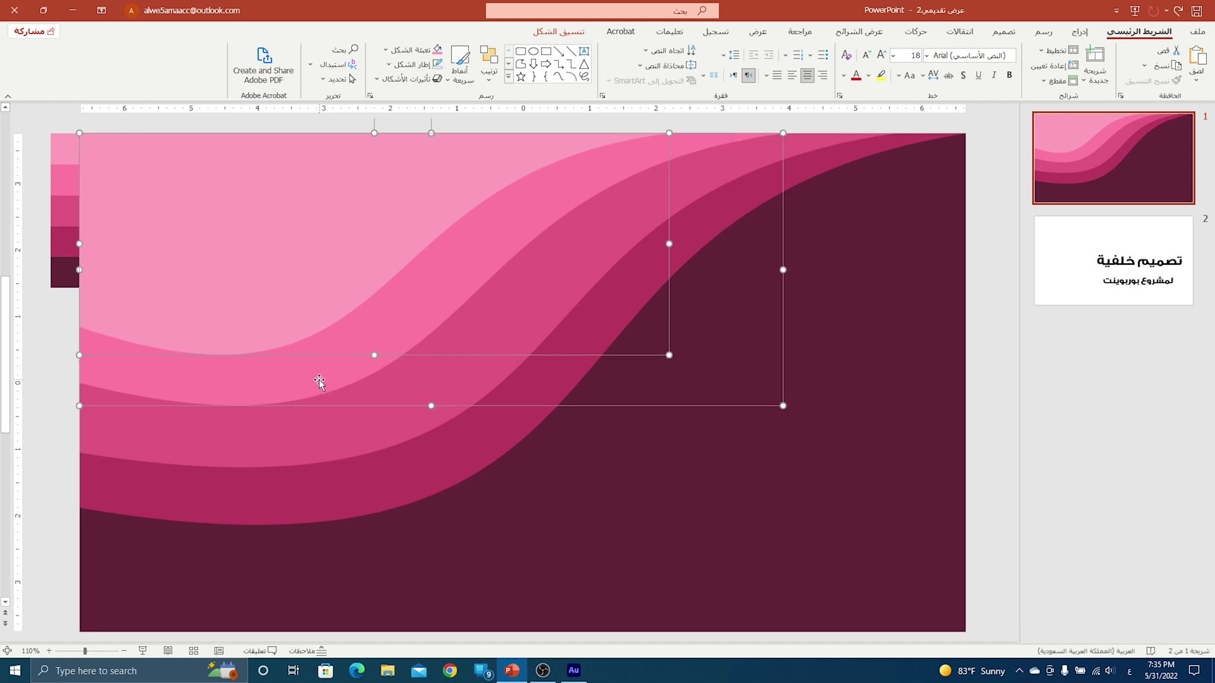
left_click(347, 439, "shift")
left_click(387, 495, "shift")
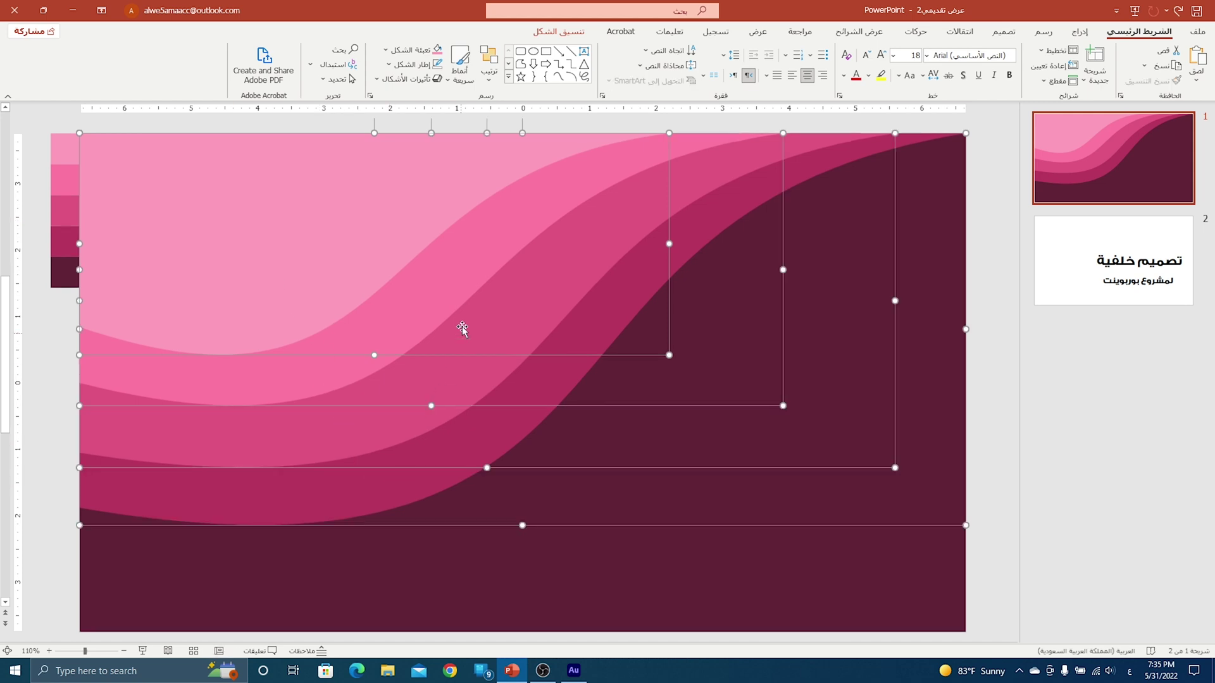
right_click(475, 292)
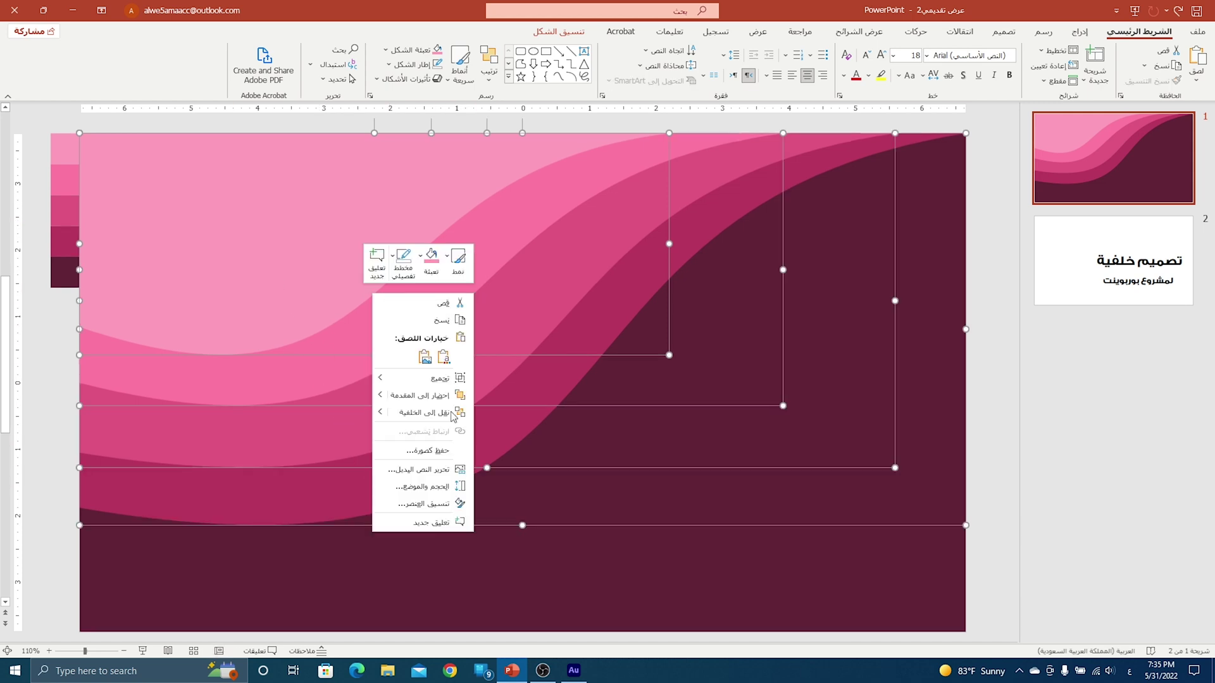
left_click(418, 504)
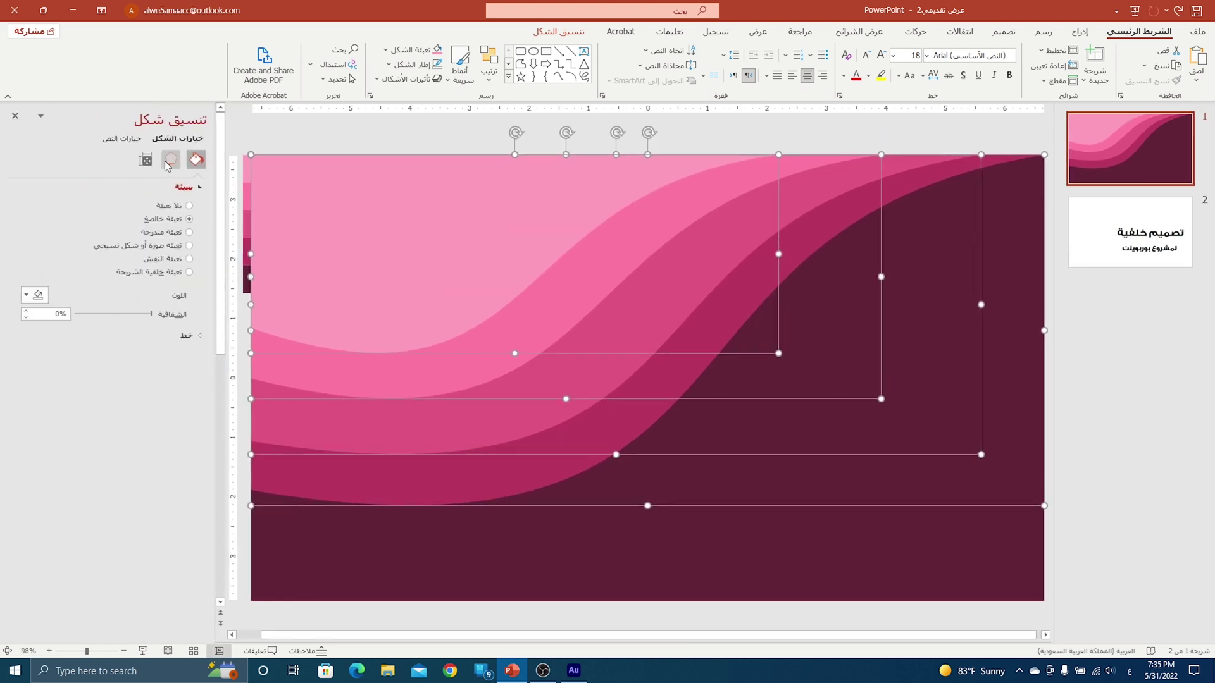
Step: Give the waves an Outer shadow: 74% transparency, 12 pt blur, 45° angle, 10 pt distance
left_click(171, 159)
left_click(187, 187)
left_click(35, 205)
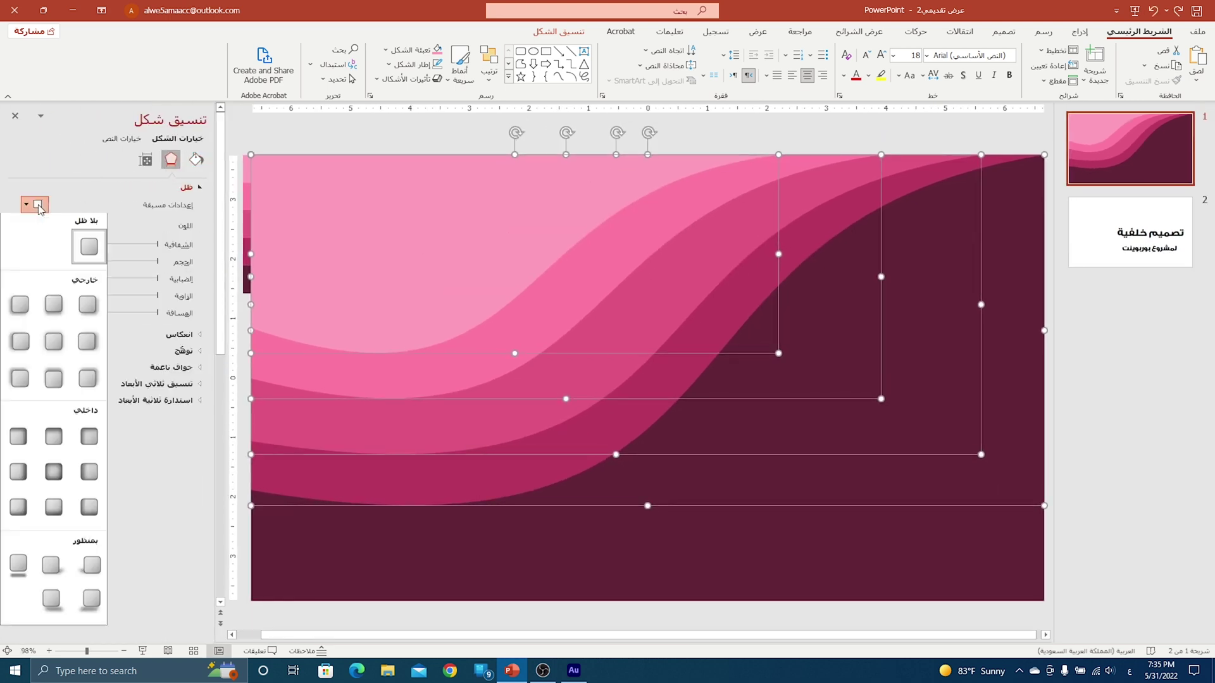
left_click(96, 311)
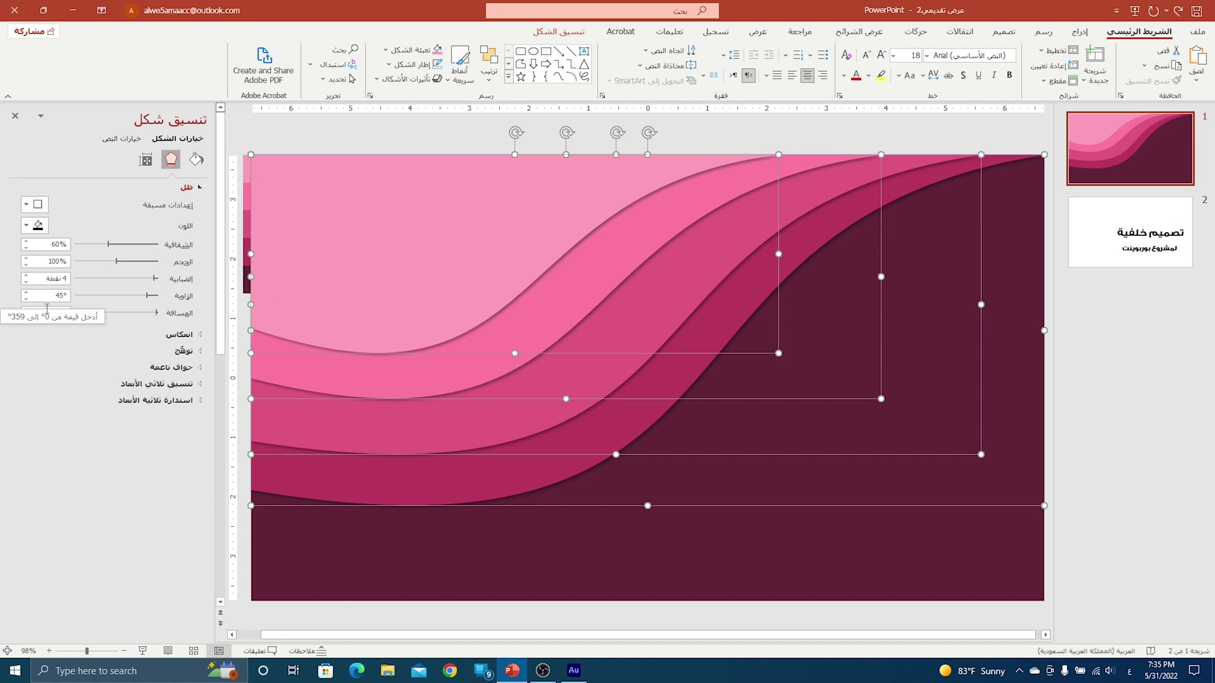
mouse_move(108, 244)
left_mouse_down()
mouse_move(131, 245)
mouse_move(89, 245)
left_mouse_up()
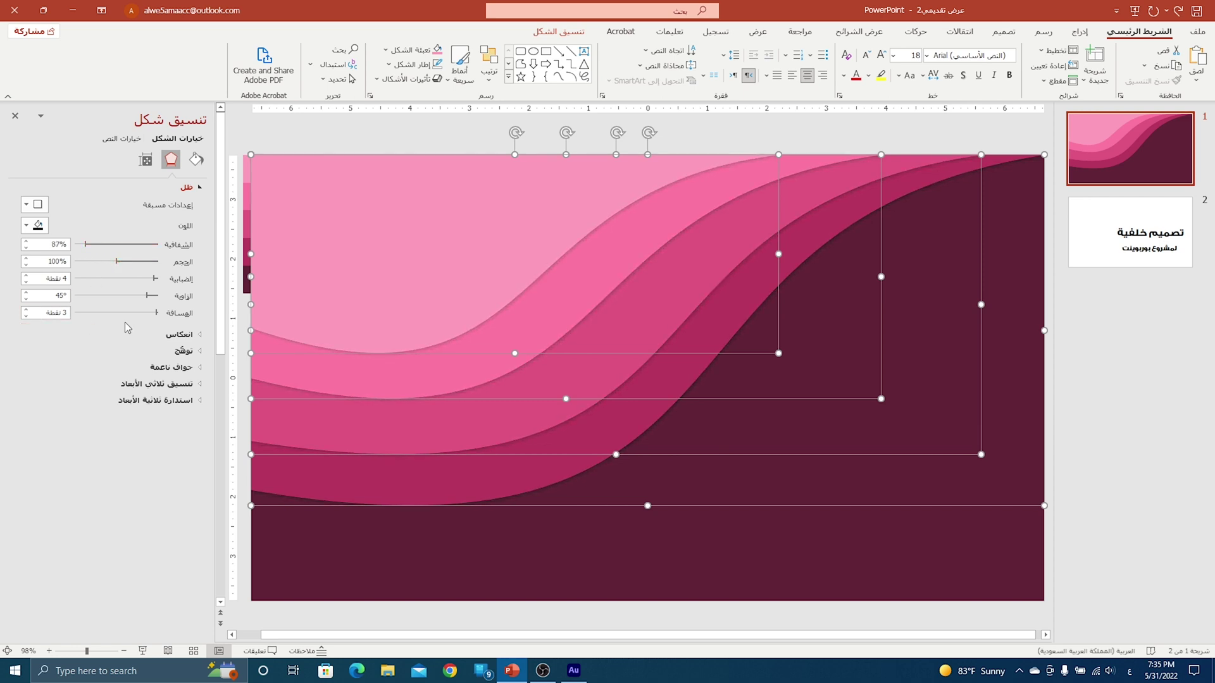
left_click(26, 311)
left_click_drag(155, 279, 148, 278)
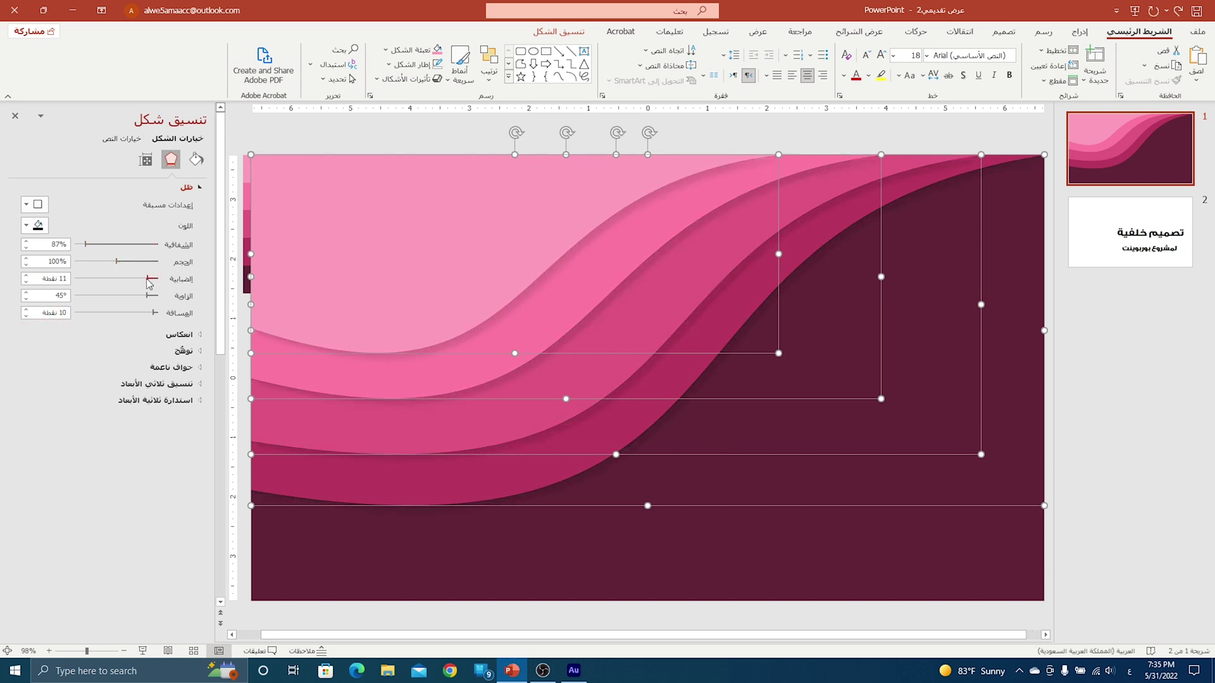
left_click_drag(85, 246, 93, 246)
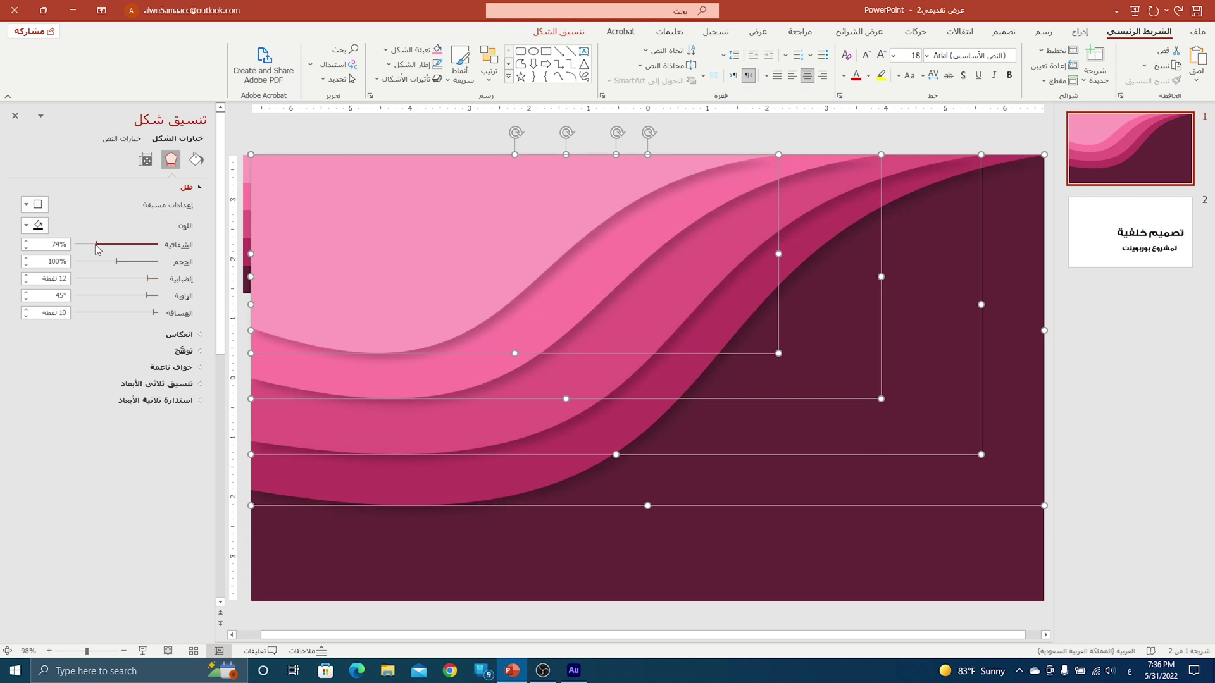
left_click(579, 527)
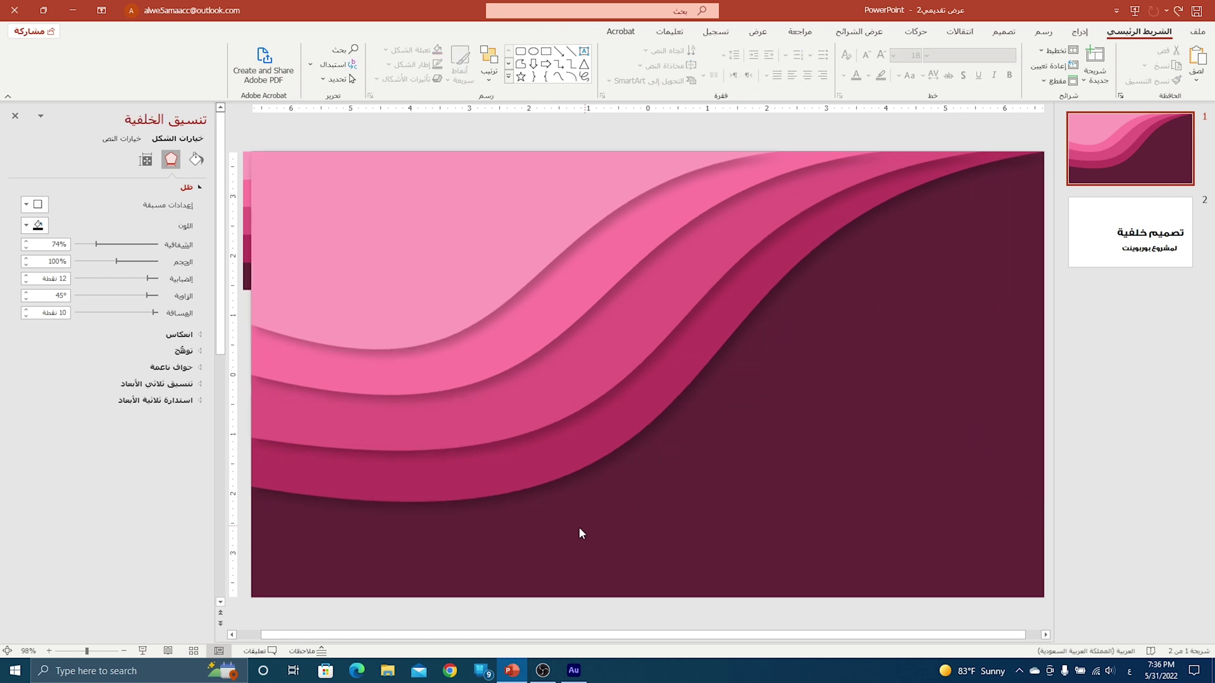
left_click(15, 116)
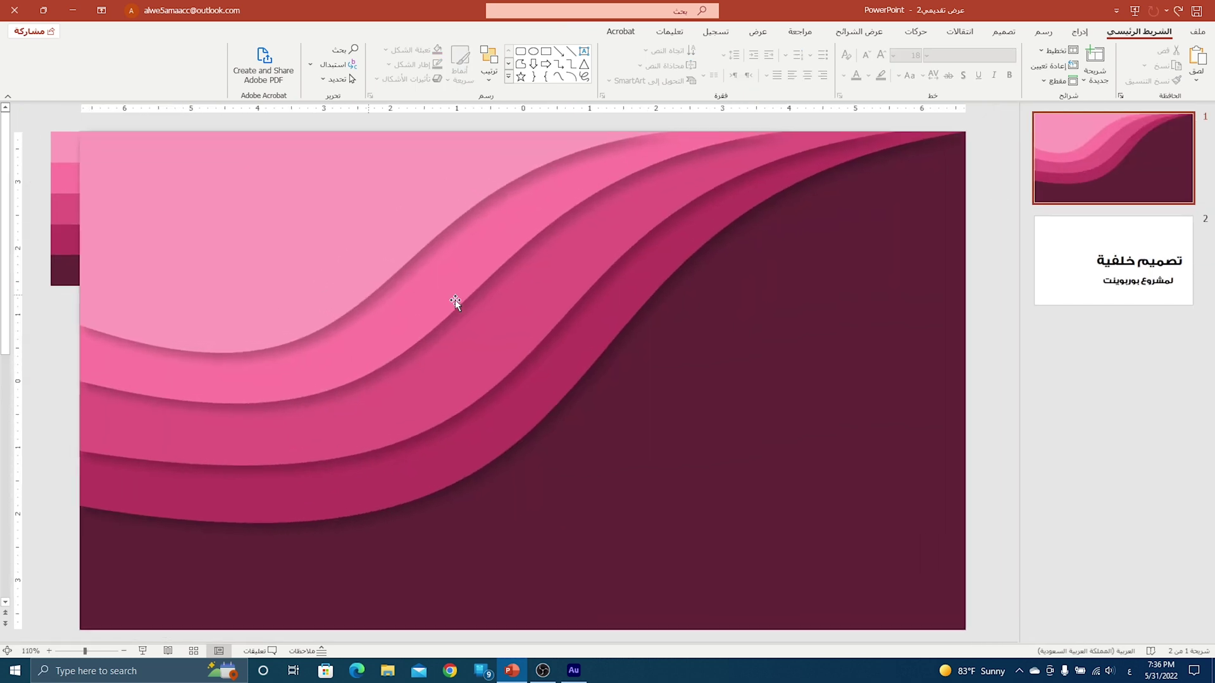
Step: Select the Arabic title text box 'تصميم خلفية' on slide 2 to copy it
left_click(69, 195)
left_click(696, 412)
left_click(1074, 284)
left_click(889, 374)
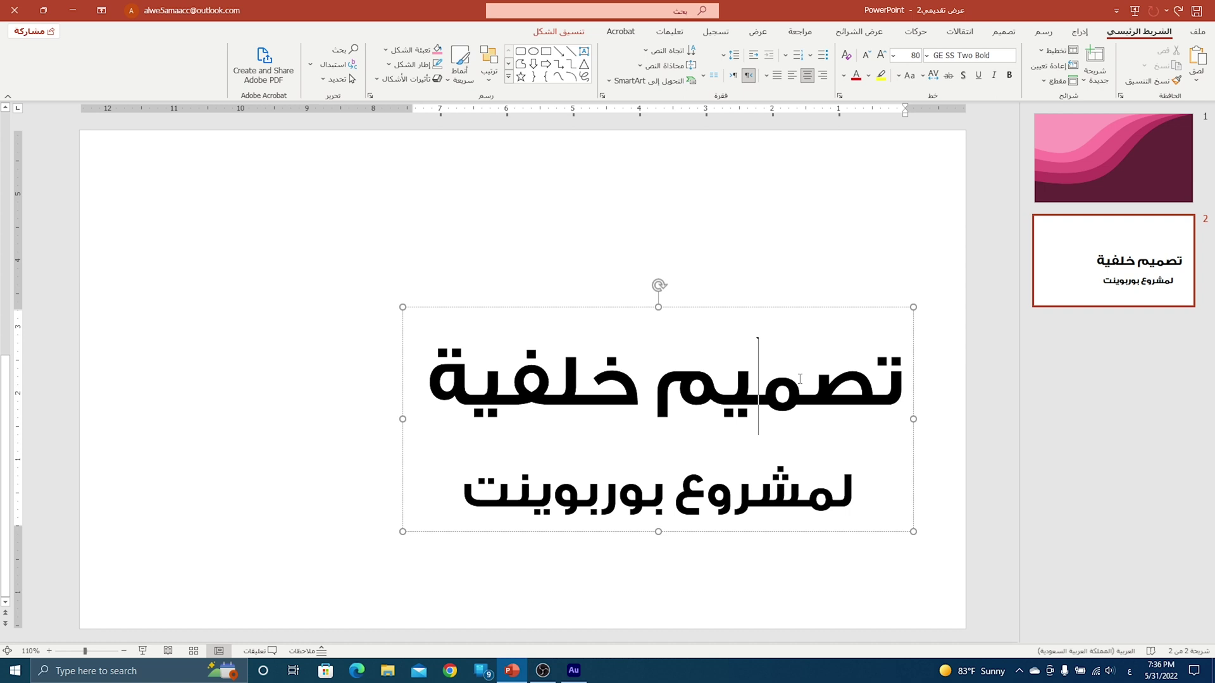
left_click(841, 307)
Step: Paste the title onto slide 1 and move it toward the bottom right
left_click(1094, 168)
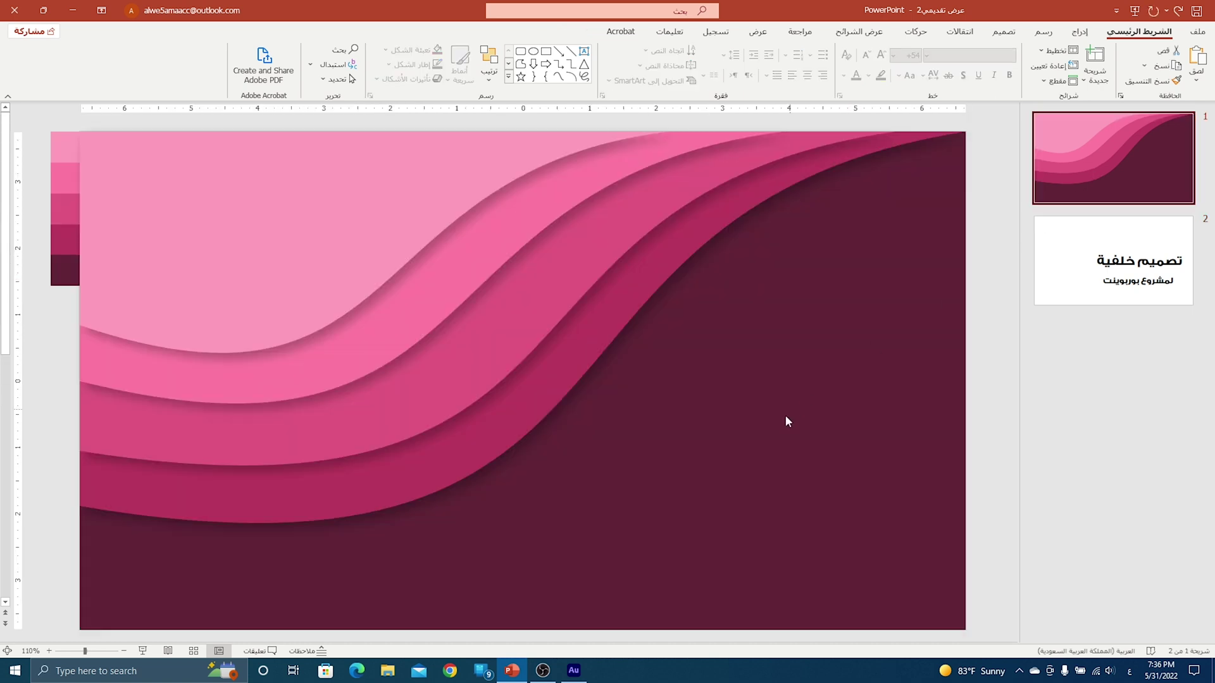
key("ctrl+v")
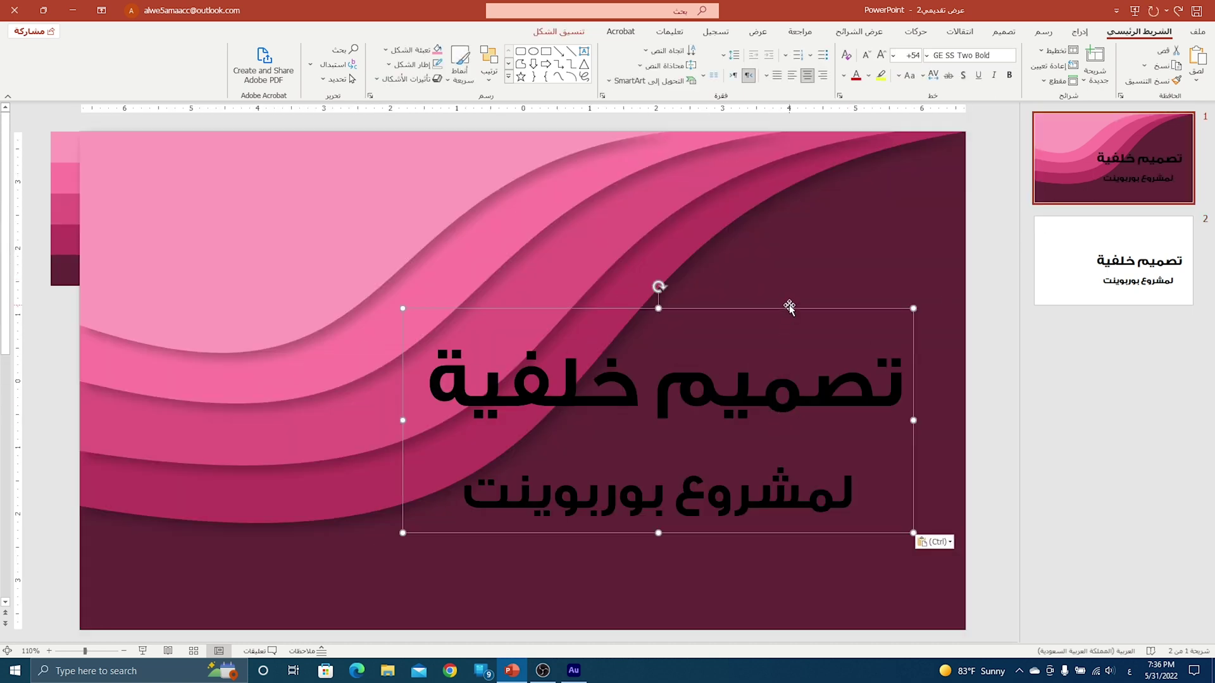
left_click(789, 307)
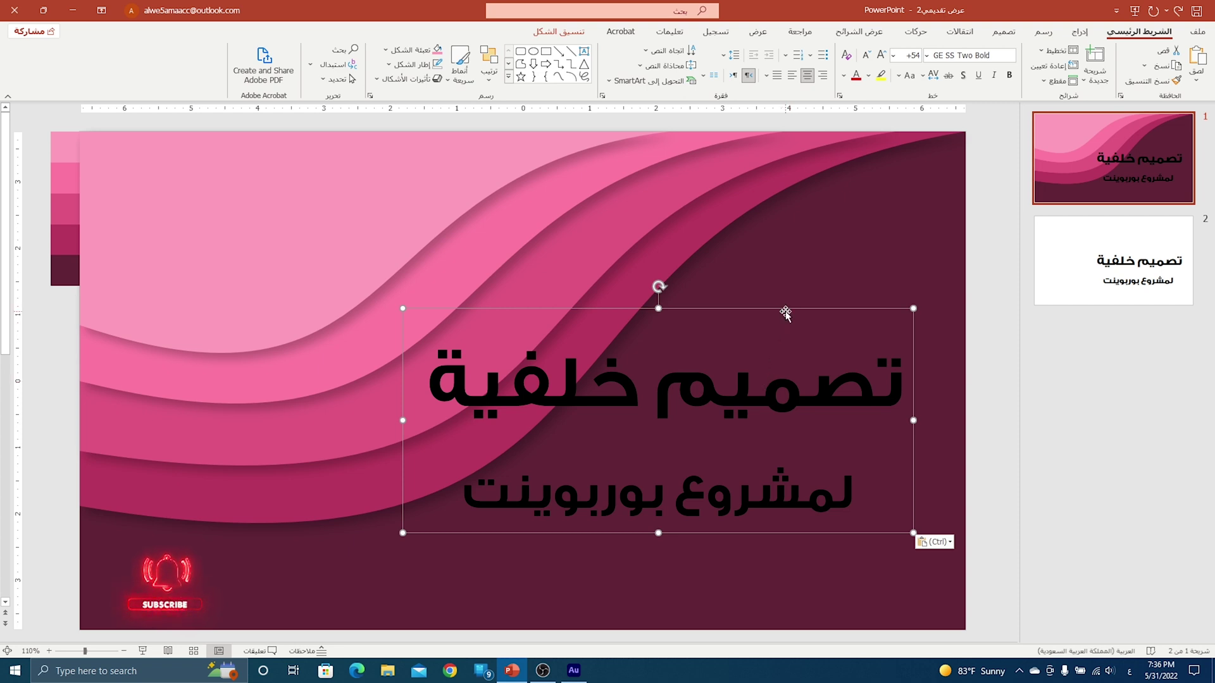
left_click_drag(786, 309, 826, 385)
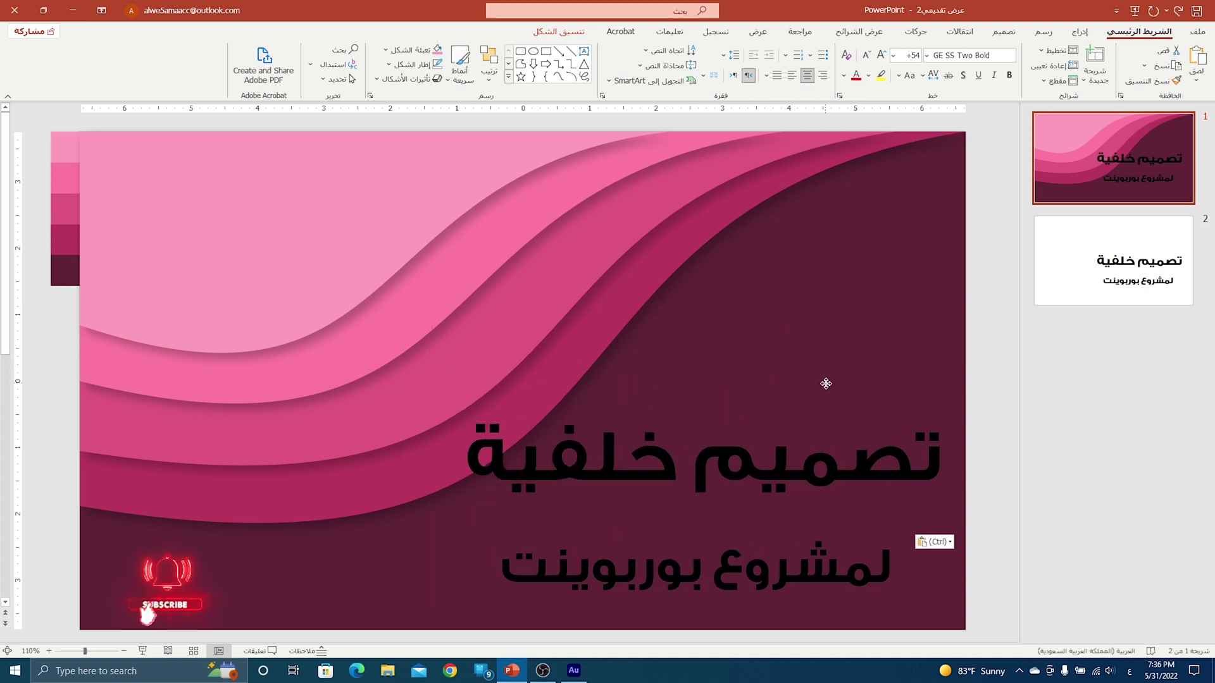
Step: Colour the title line تصميم خلفية light pink, sampled with the Eyedropper from the slide swatches
left_click(594, 462)
left_click_drag(469, 462, 869, 463)
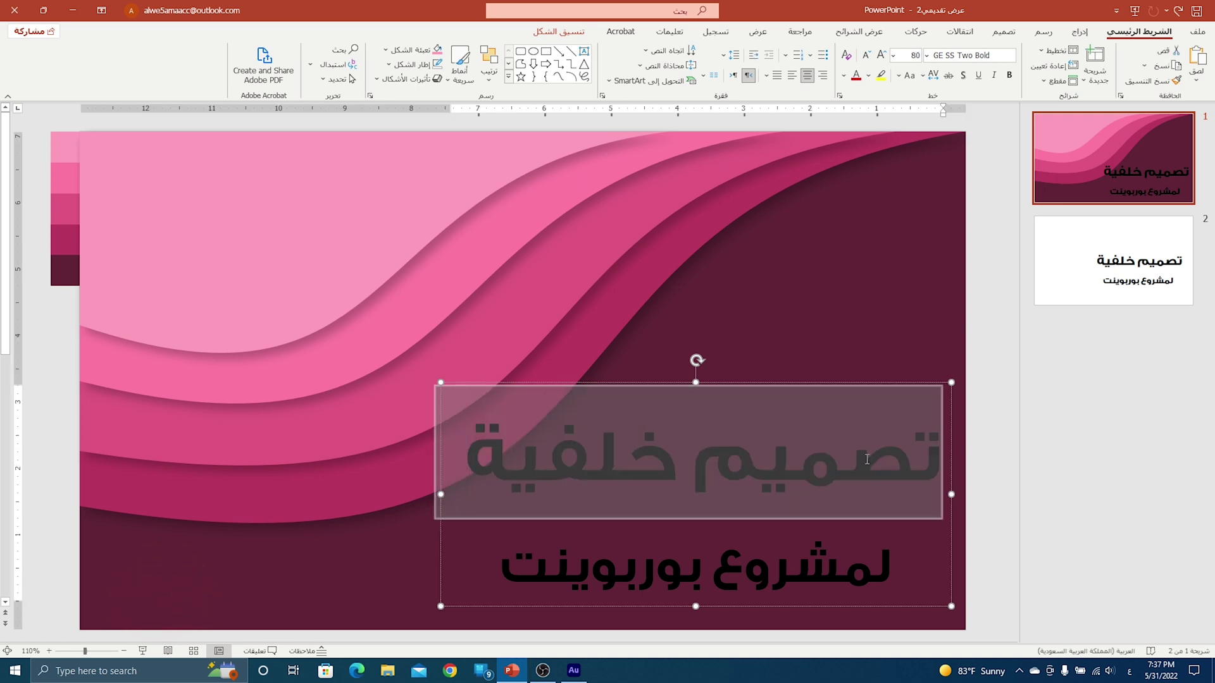
left_click(844, 75)
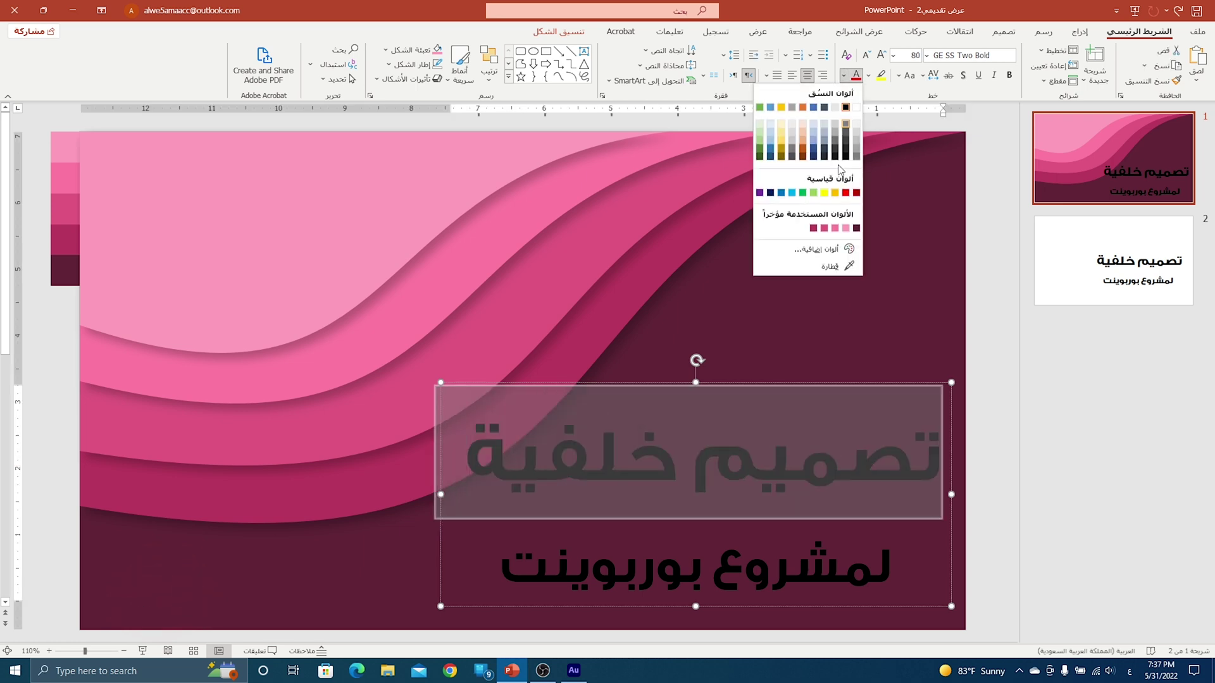
left_click(817, 268)
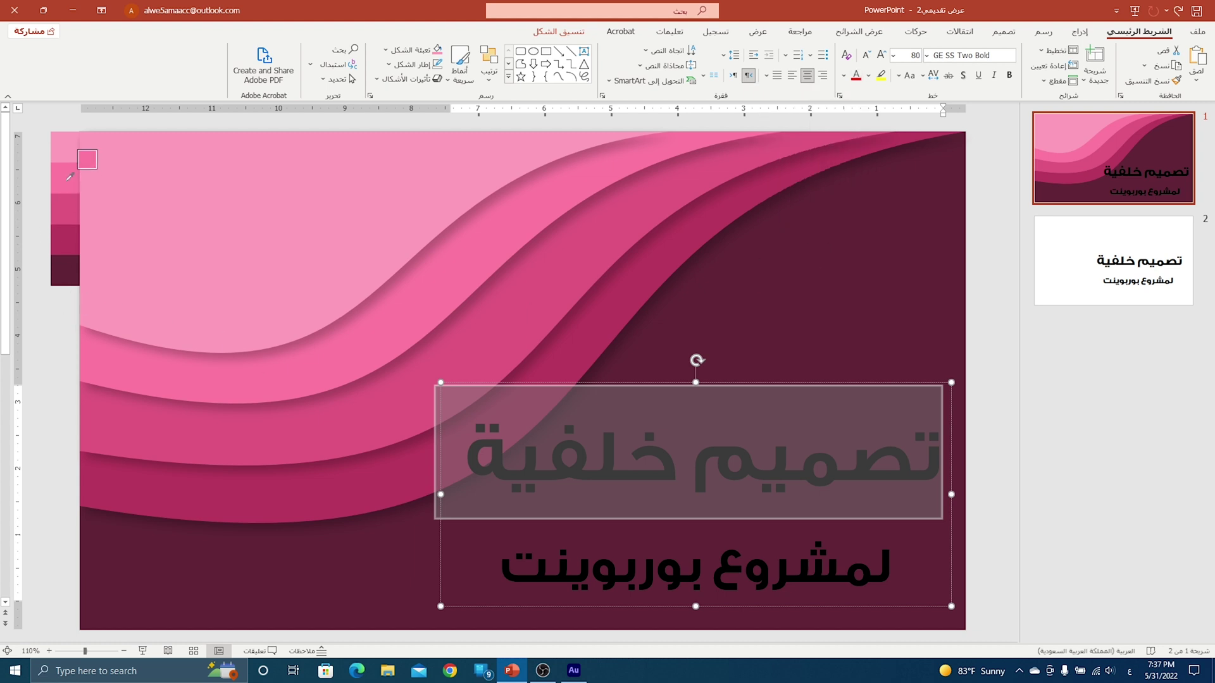
left_click(71, 152)
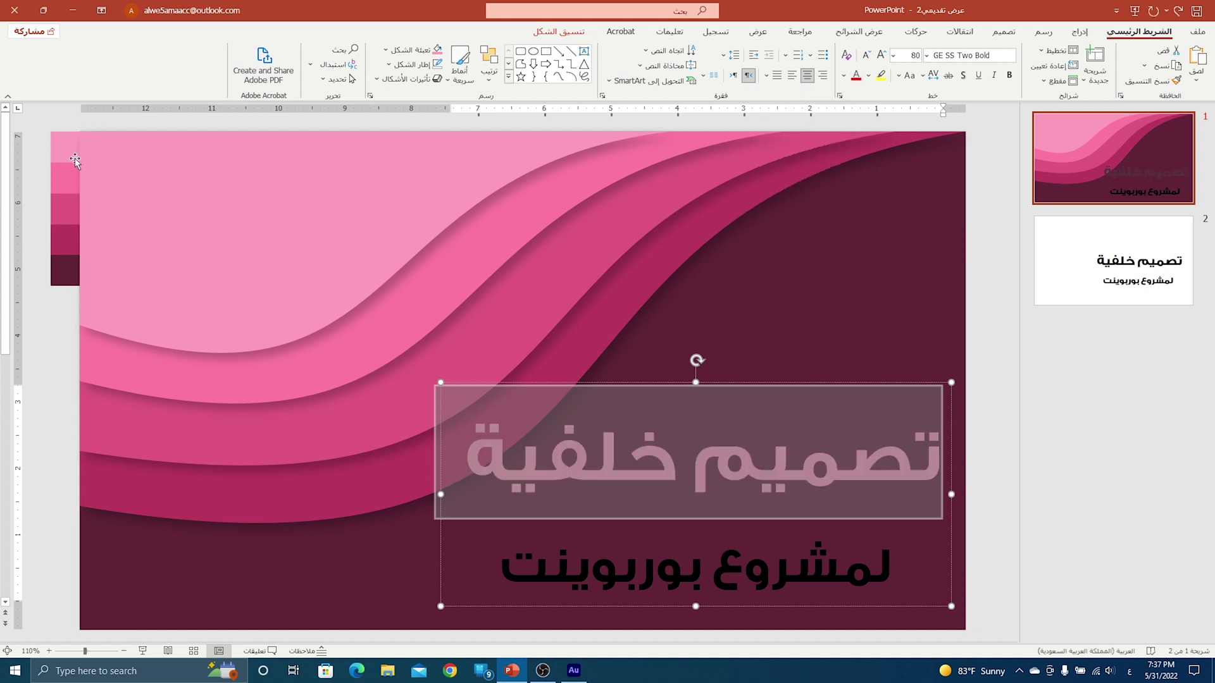
Step: Colour the subtitle word لمشروع with a recent light pink
left_click(700, 562)
double_click(768, 567)
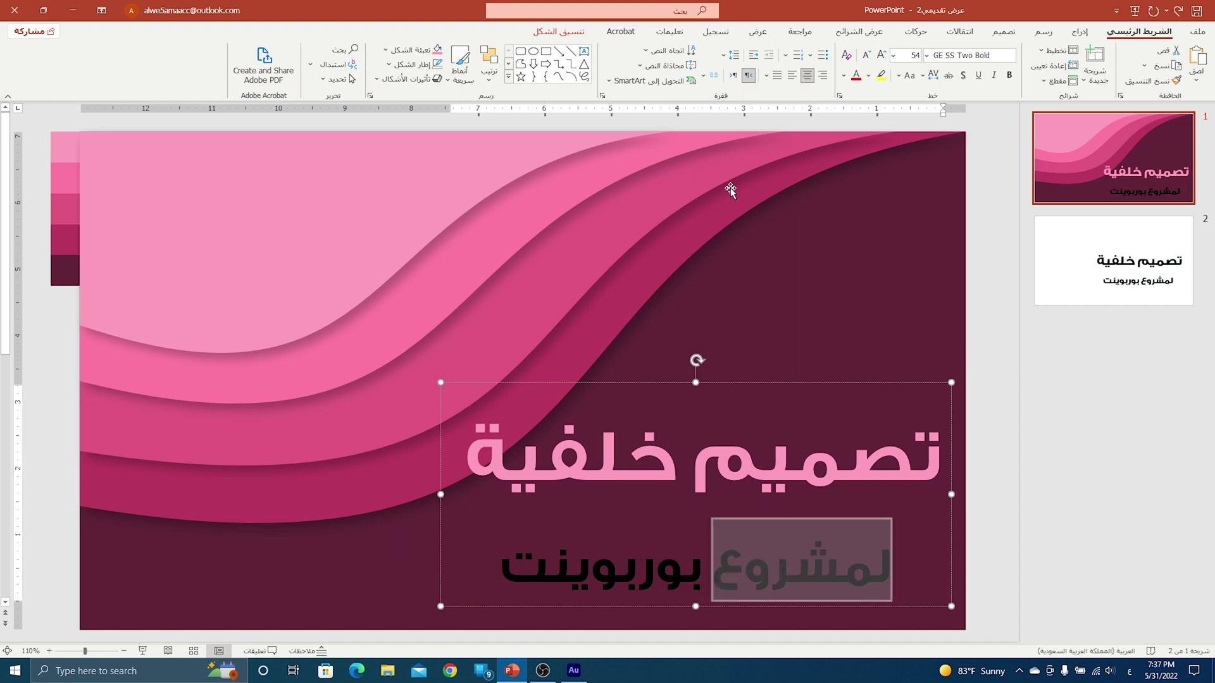
left_click(844, 75)
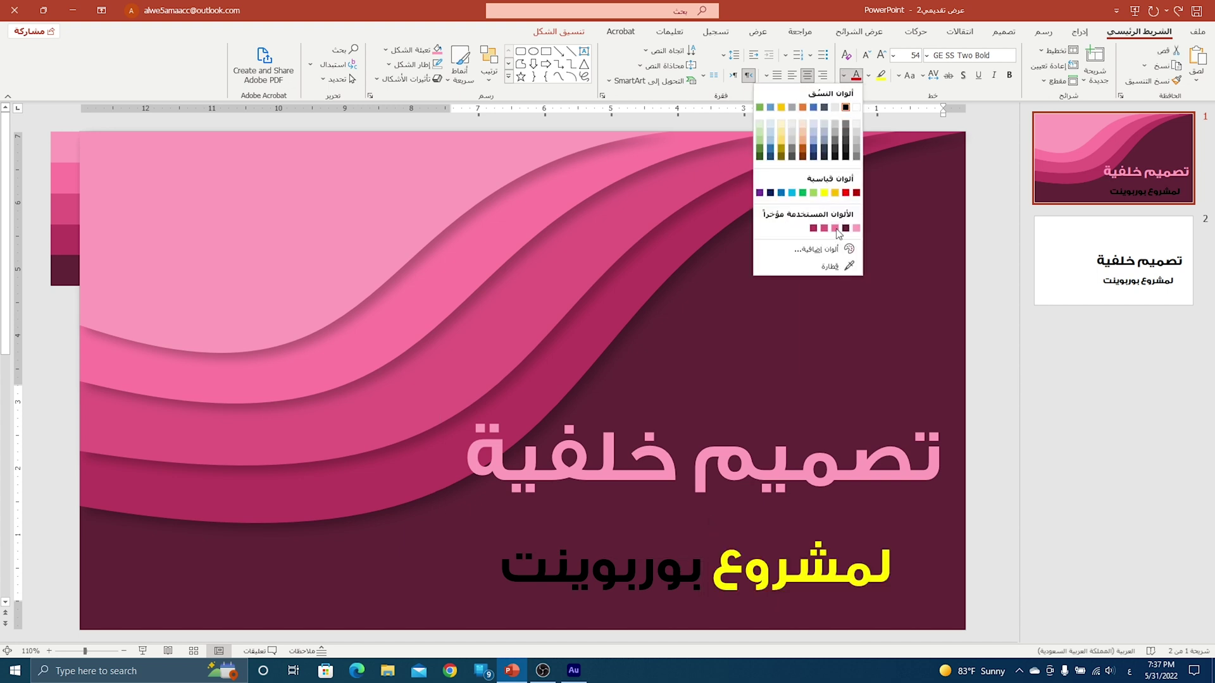
left_click(857, 228)
Step: Colour the word بوربوينت a deeper pink sampled from the slide swatches, then deselect the text
double_click(631, 572)
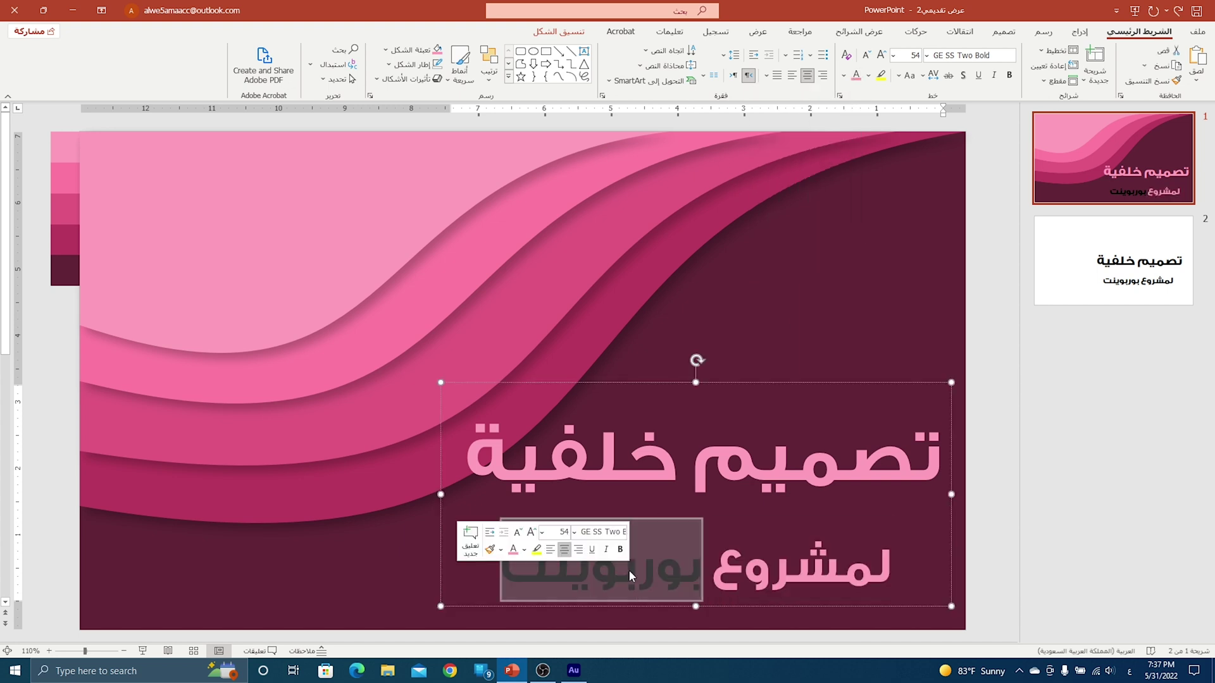
left_click(843, 75)
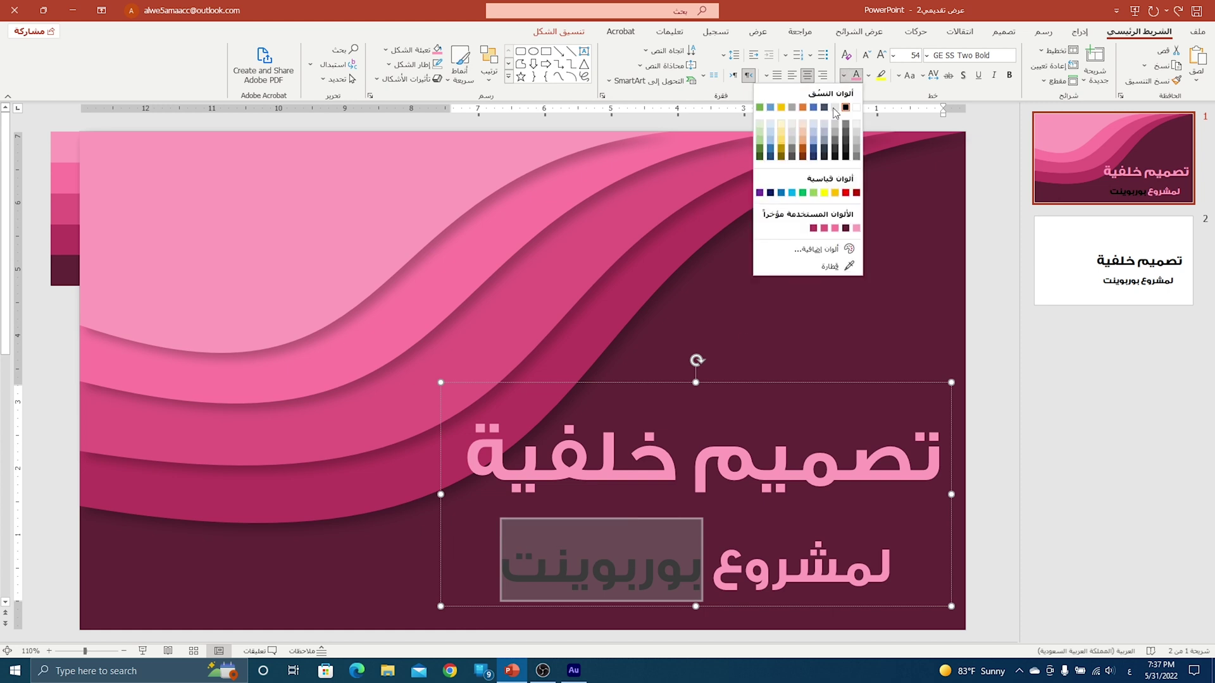
left_click(838, 265)
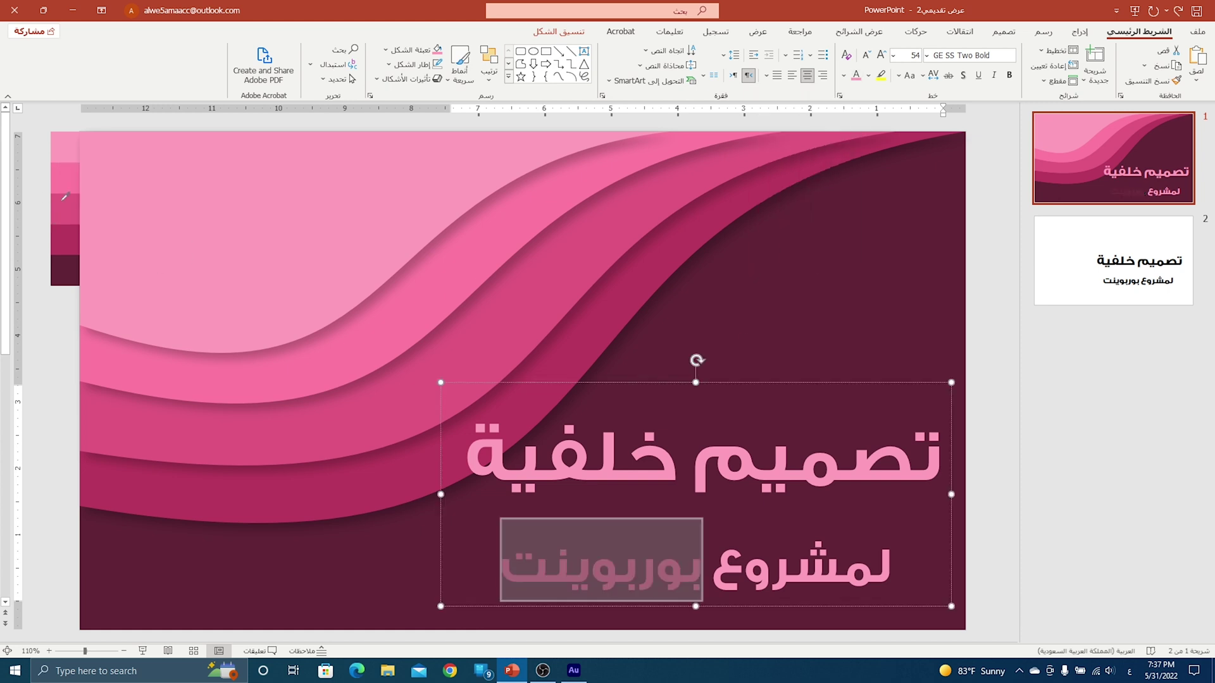
left_click(63, 197)
left_click(381, 530)
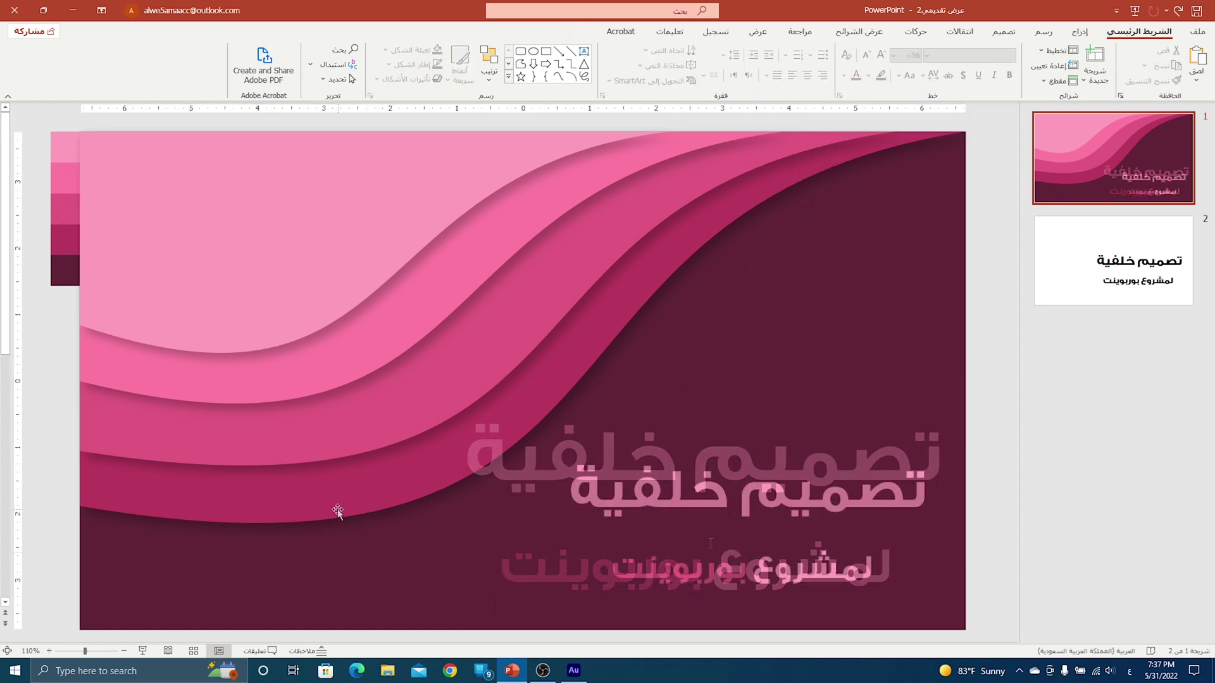
Step: Present slide 1 full-screen from the status bar's Slide Show button
left_click(143, 653)
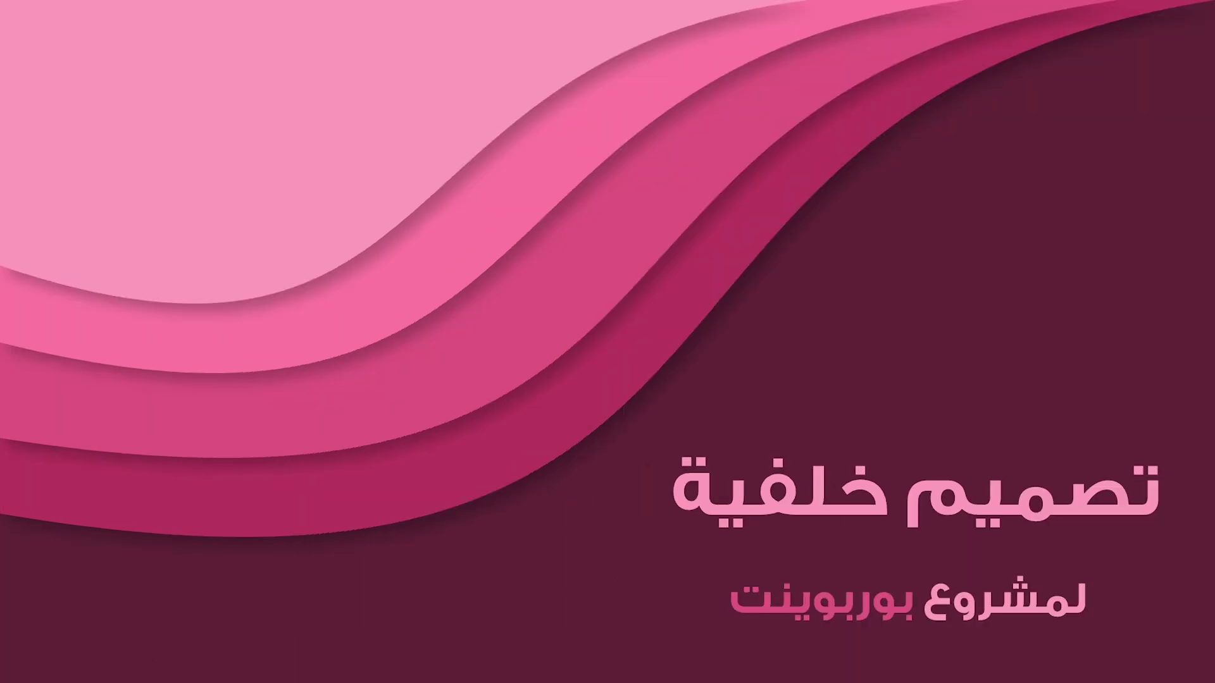